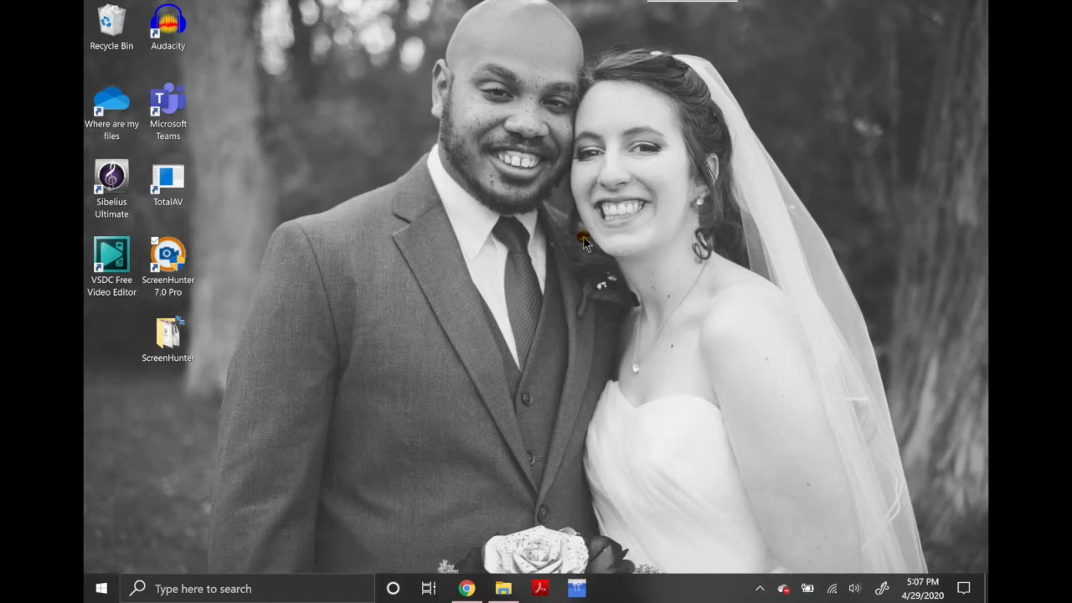
Open Audacity and dismiss its welcome message
double_click(163, 32)
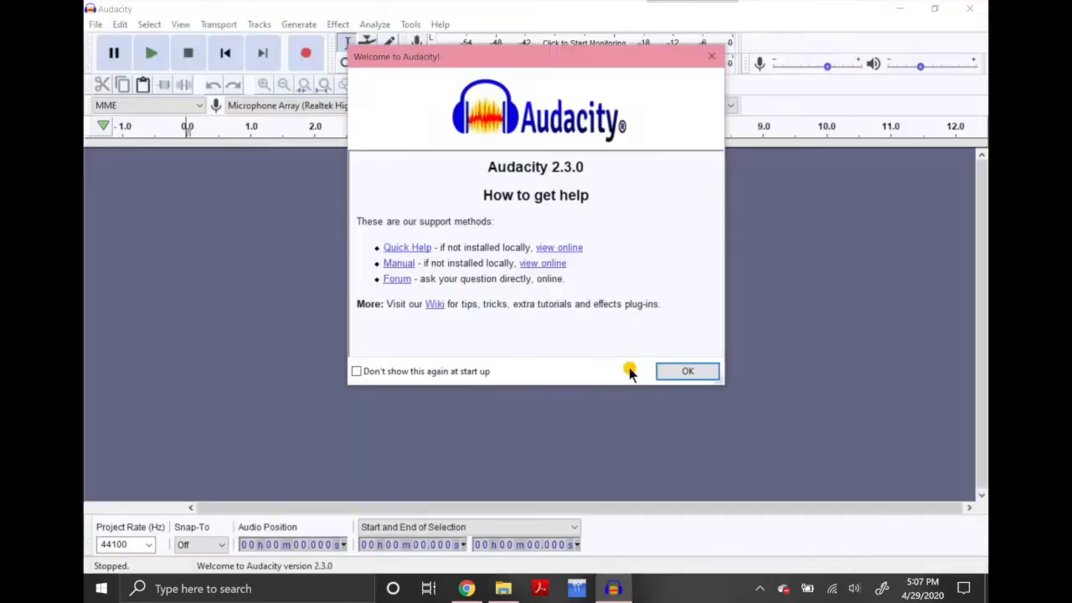
click(712, 56)
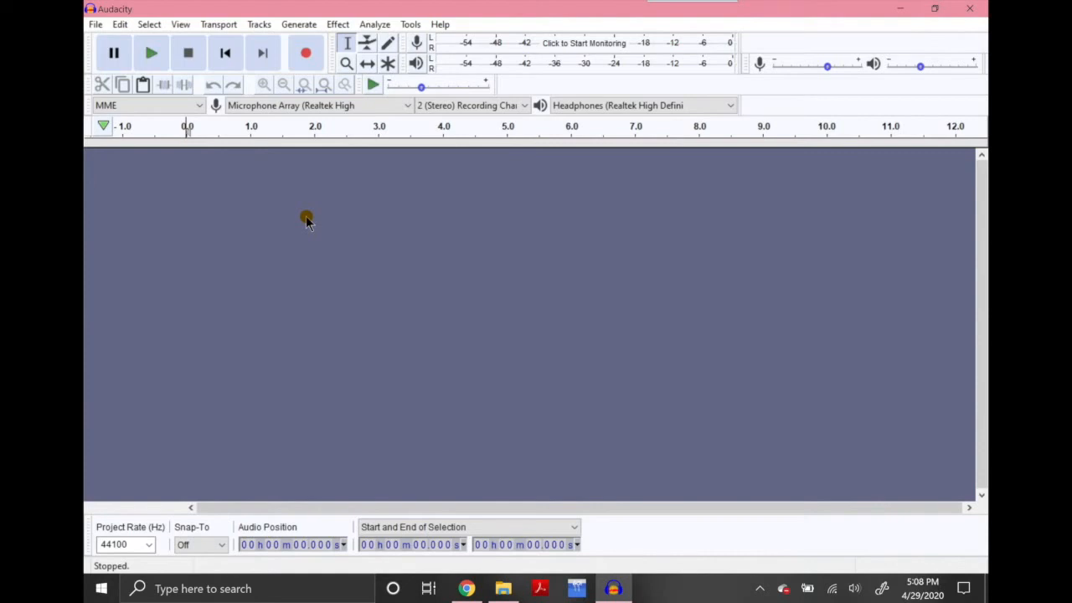
Generate a 92 bpm rhythm track with 3 beats per bar, 10 bars and the Metronome Tick sound, and play part of it
click(258, 24)
mouse_move(295, 28)
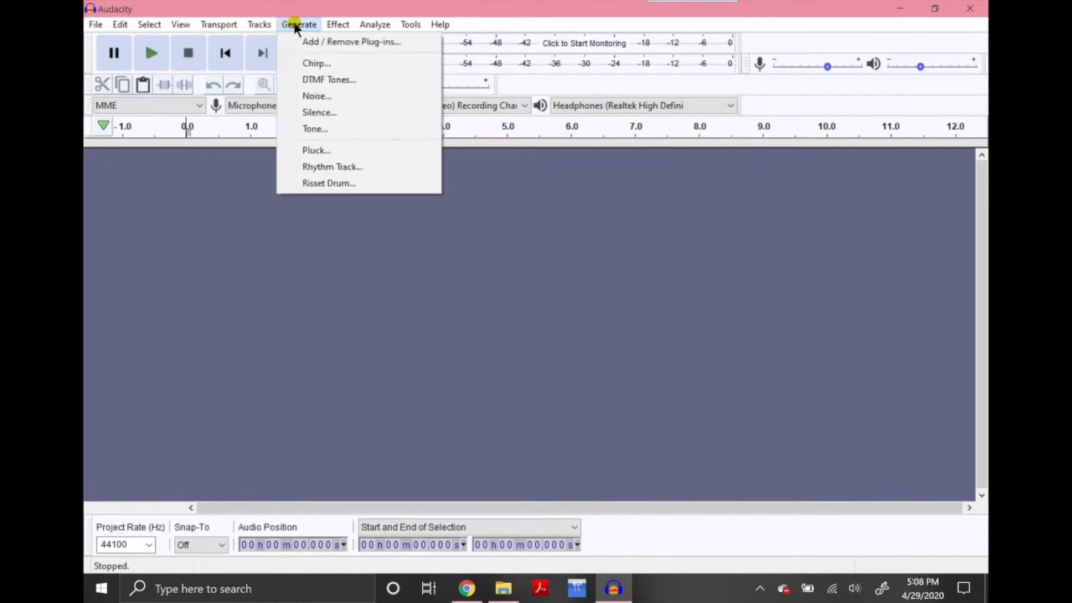
click(318, 167)
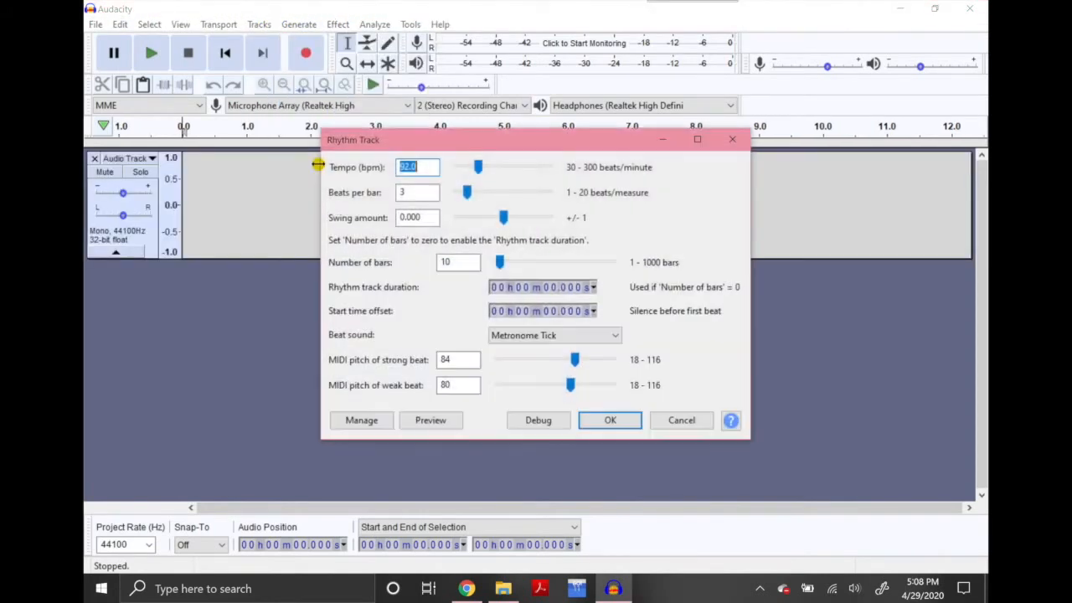
click(412, 170)
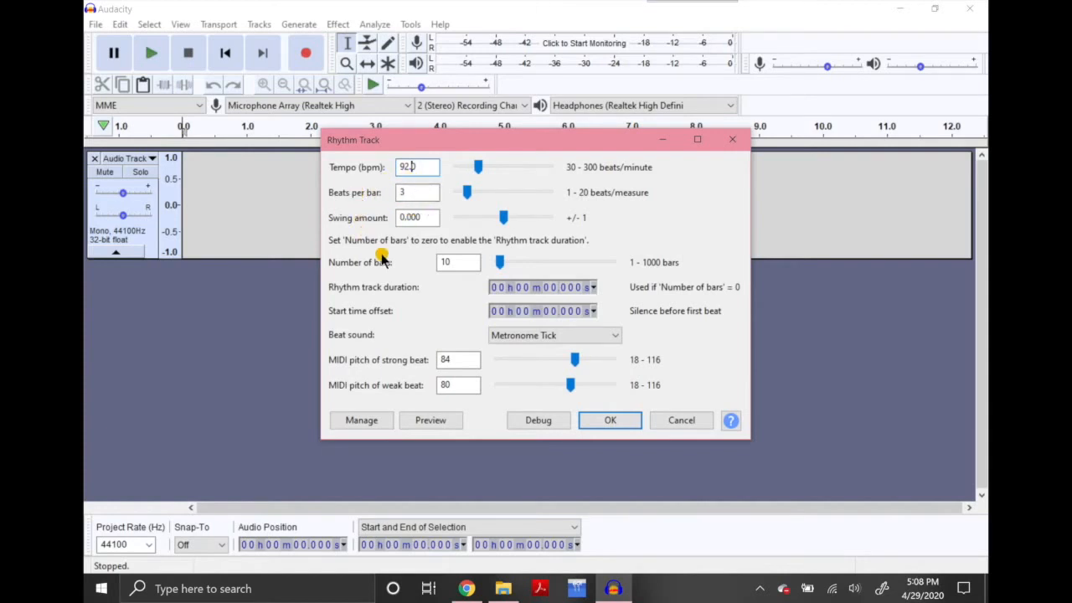
double_click(444, 262)
key(BackSpace)
text(10)
click(511, 337)
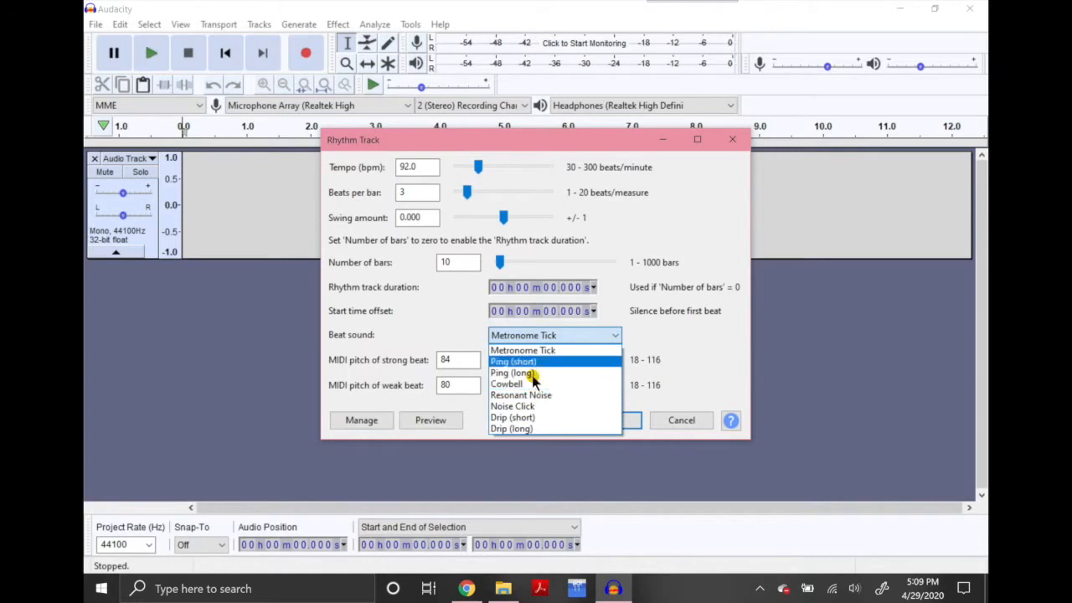
click(522, 350)
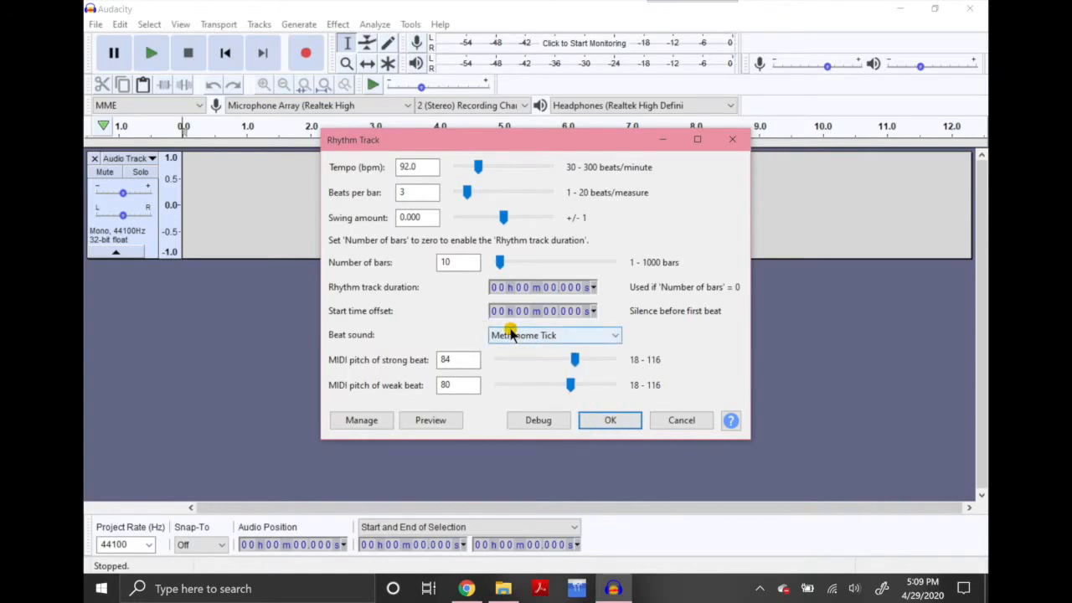
click(609, 420)
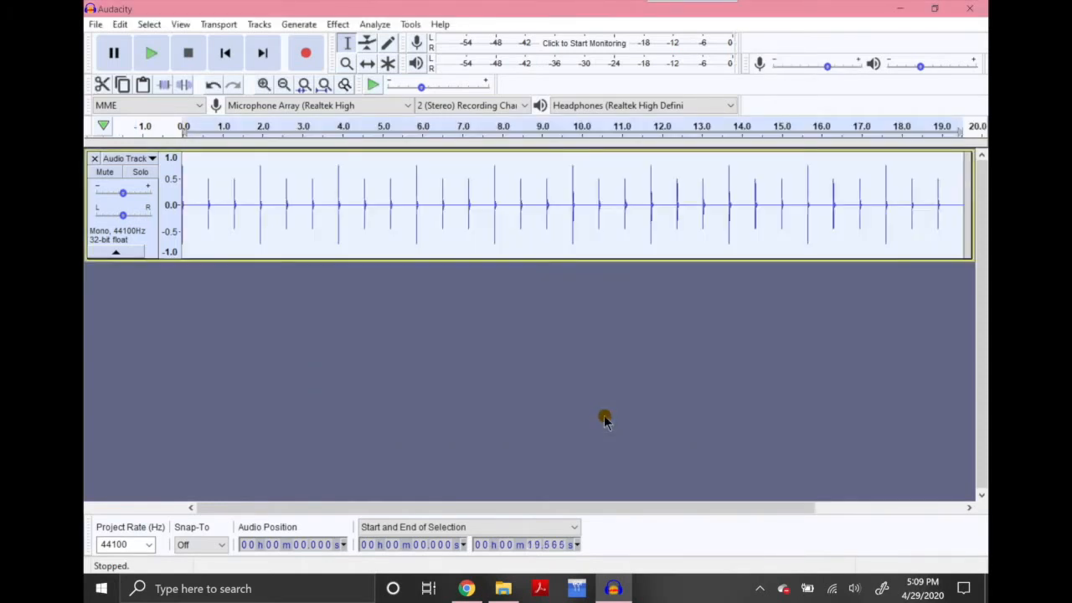
click(151, 52)
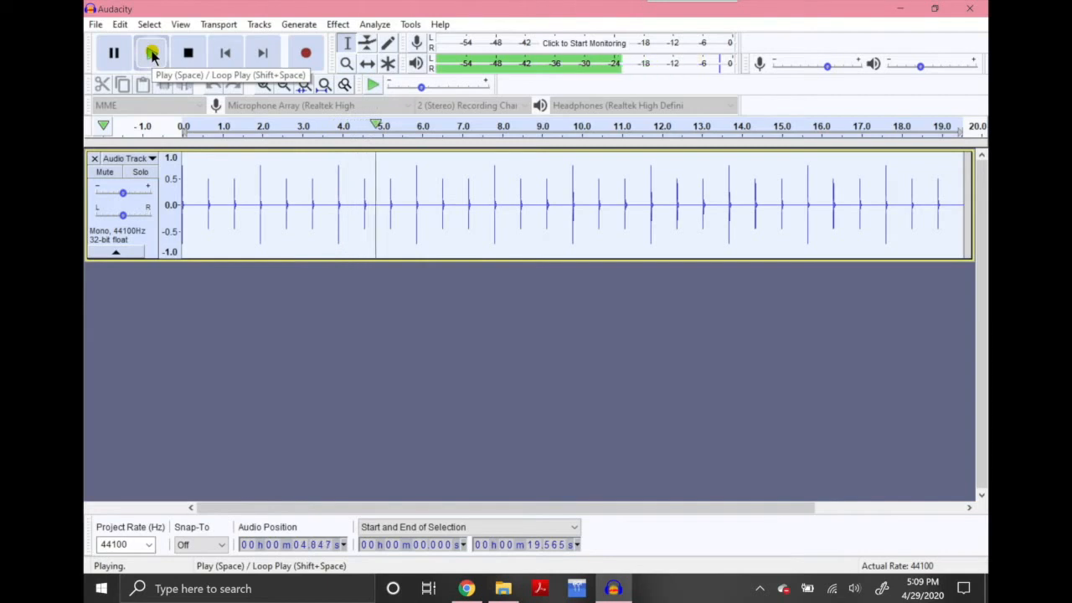
click(187, 53)
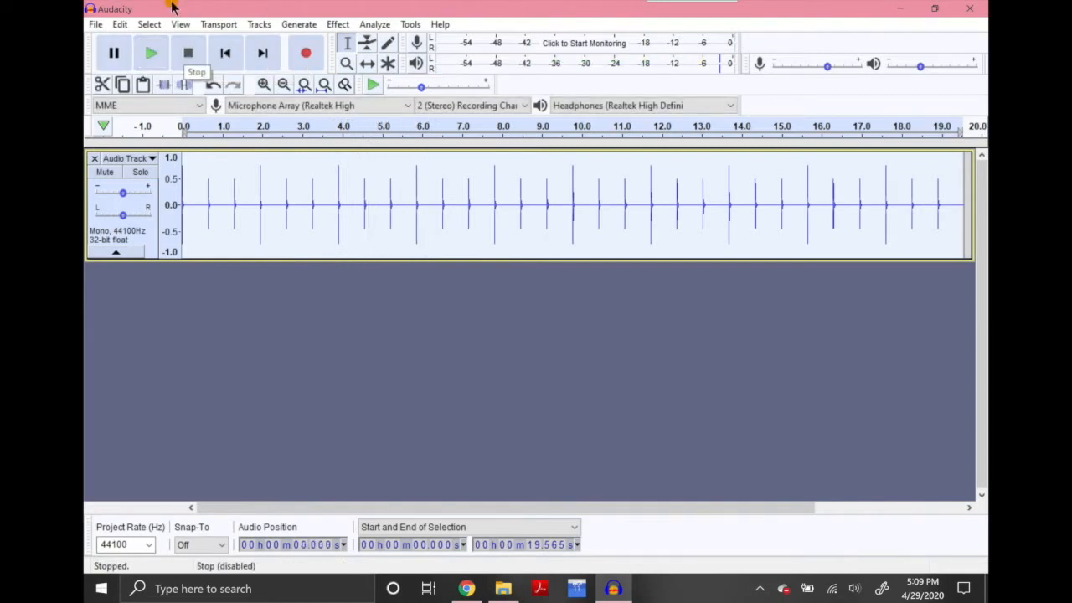
Record about 15 seconds of audio on a new stereo track over the metronome, and play part of it back
click(258, 24)
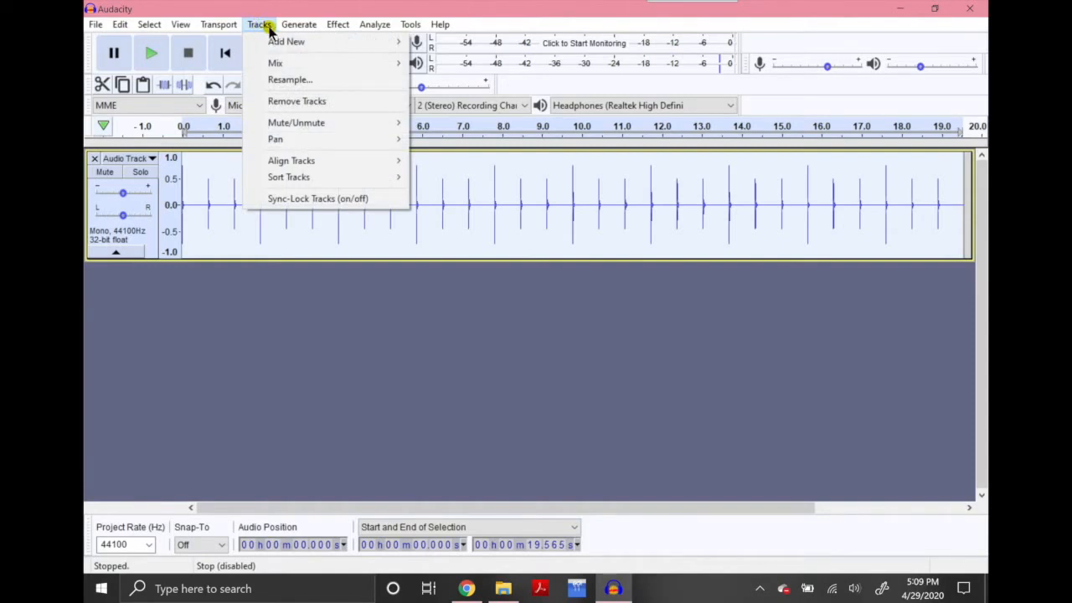
mouse_move(334, 41)
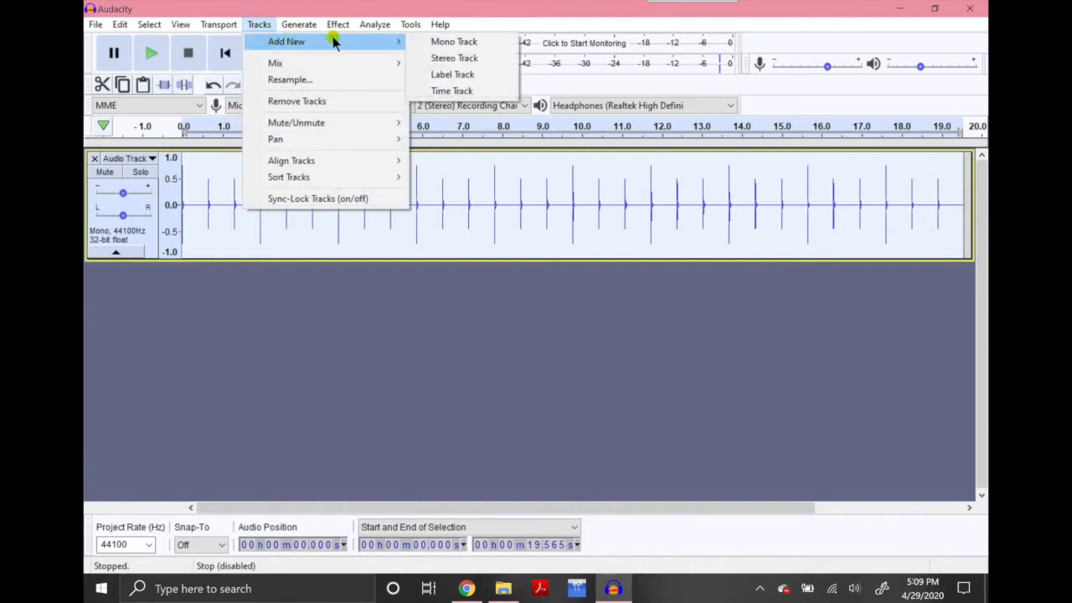
click(433, 58)
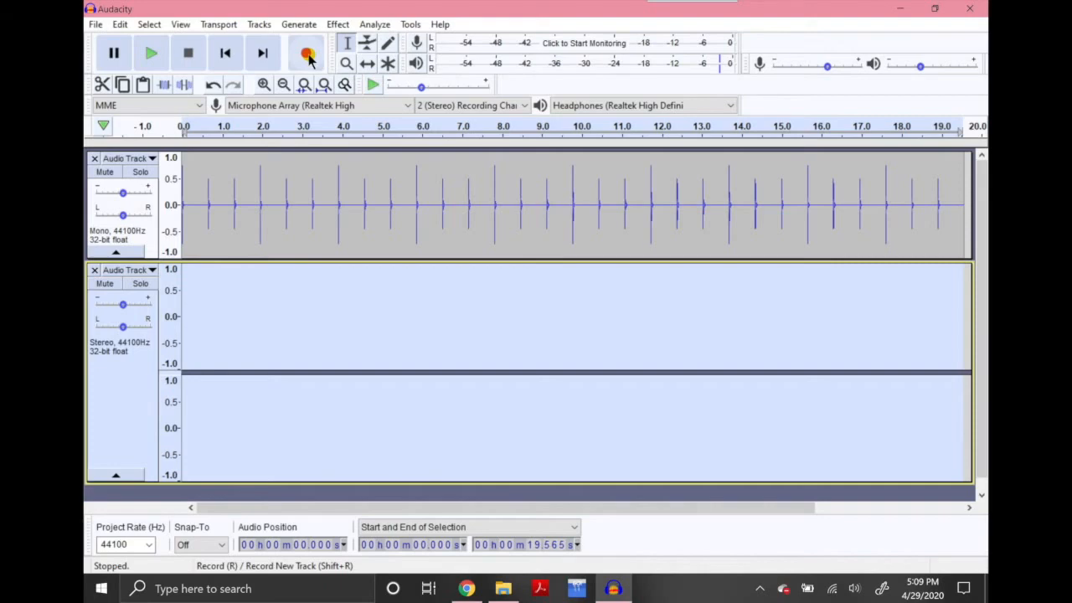
click(308, 55)
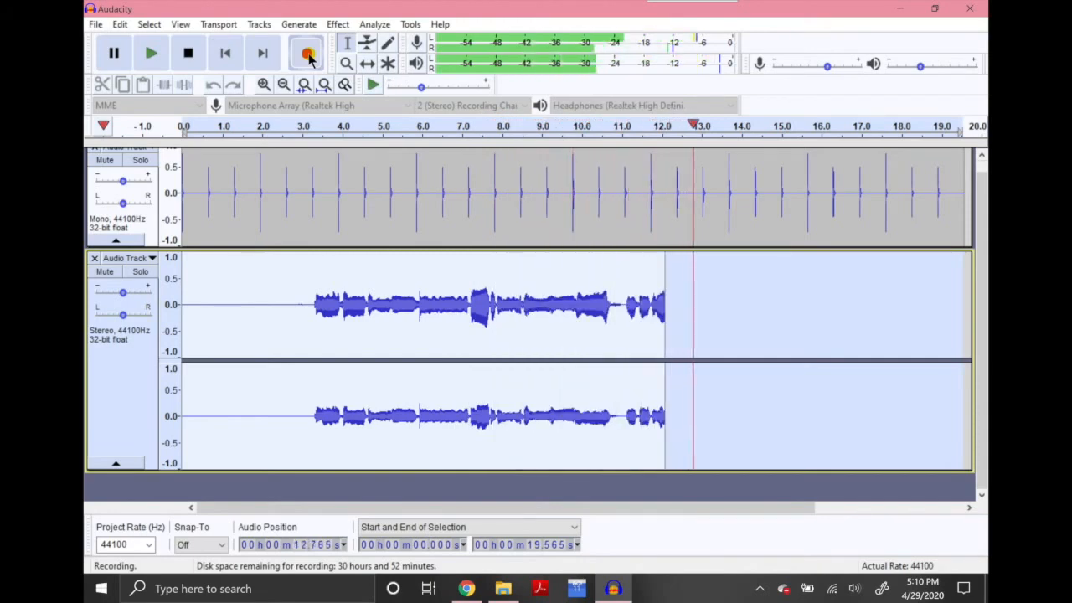
click(192, 54)
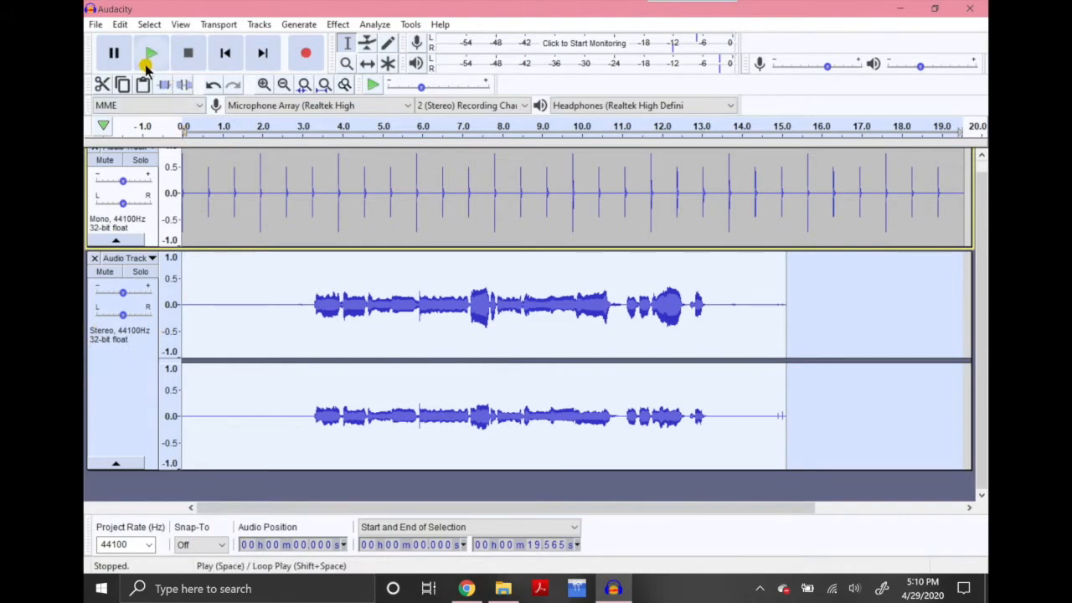
click(147, 67)
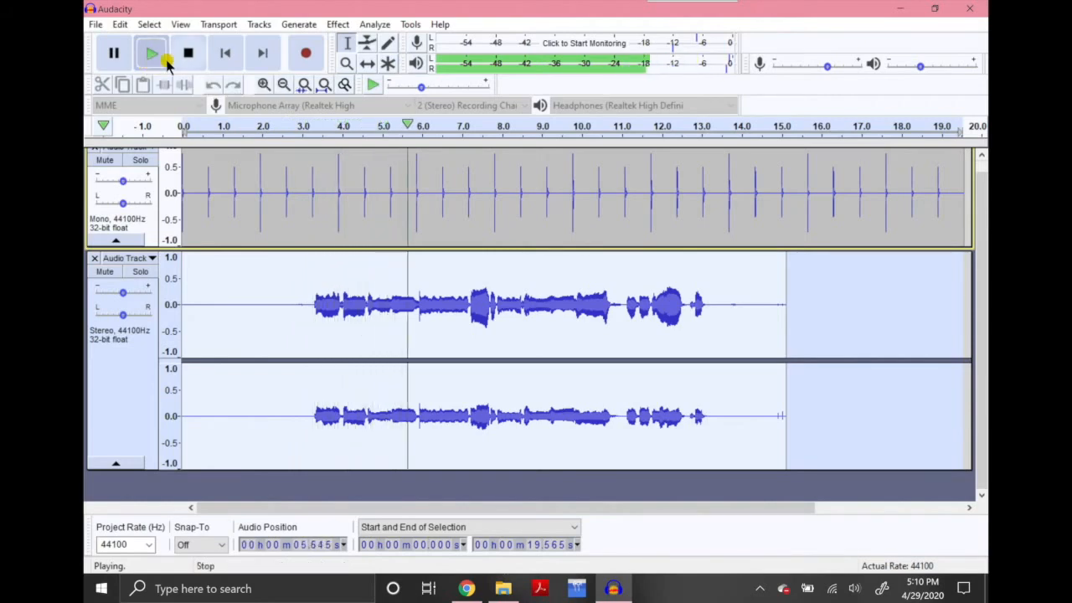
click(178, 59)
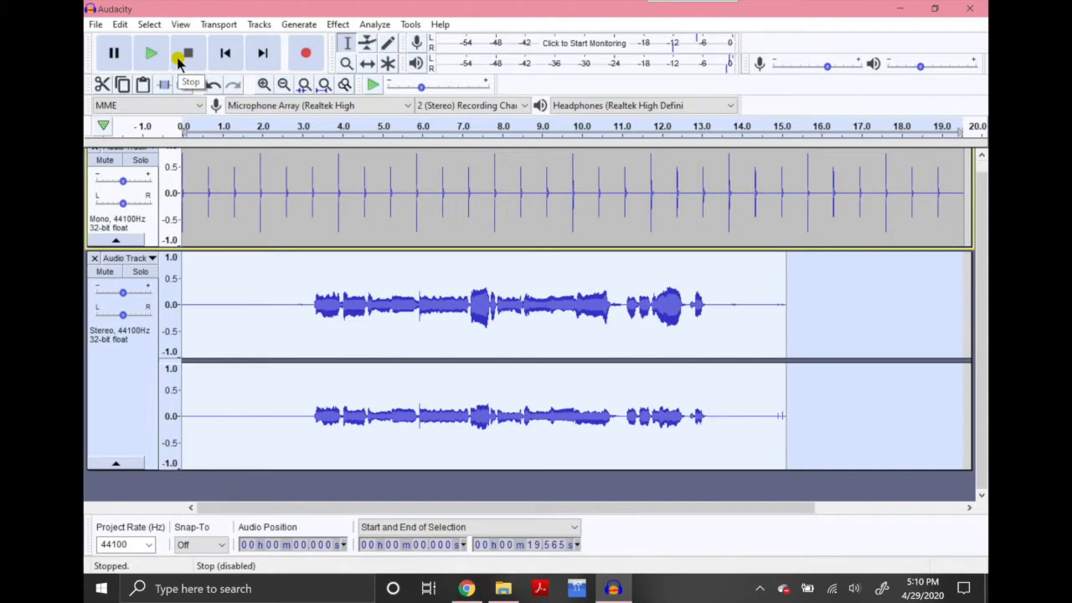
Add a second stereo track and record about 12.5 seconds of audio on it over the existing tracks
click(257, 24)
mouse_move(268, 43)
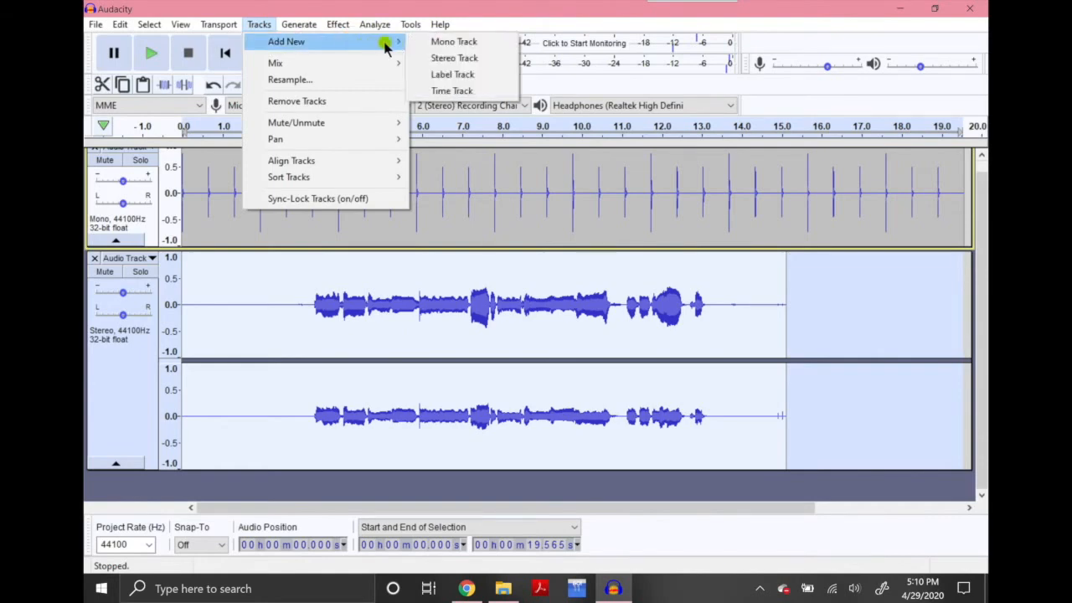
click(452, 58)
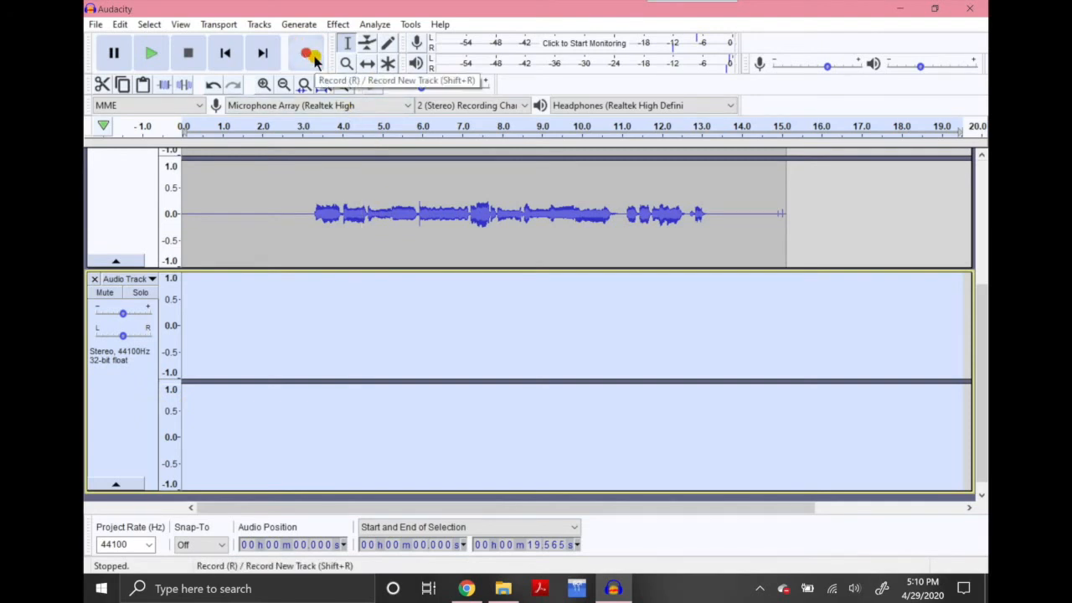
scroll(222, 209, up, 3)
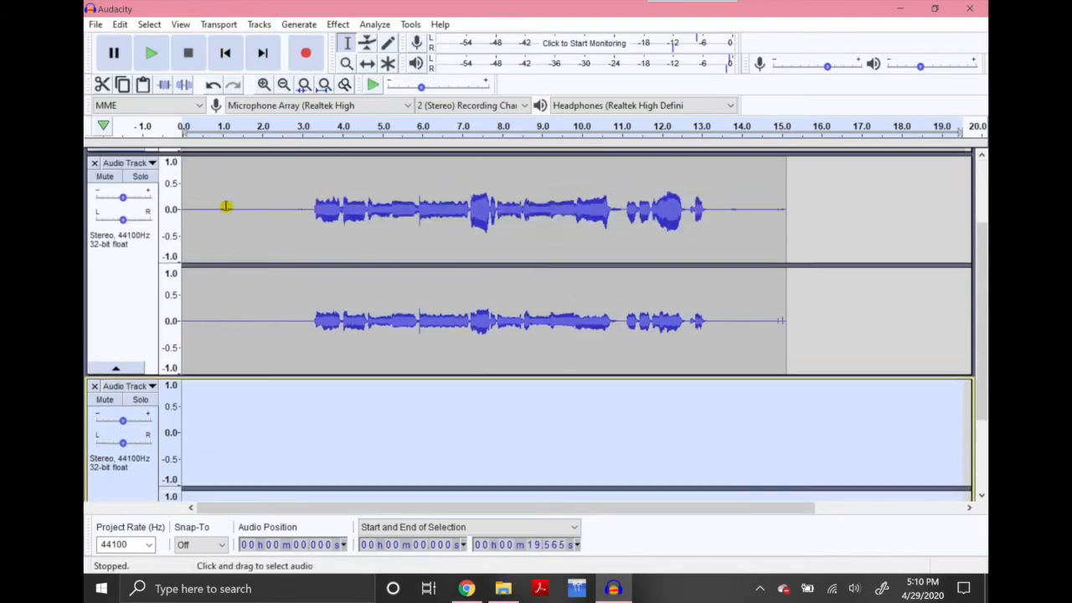
scroll(288, 225, up, 2)
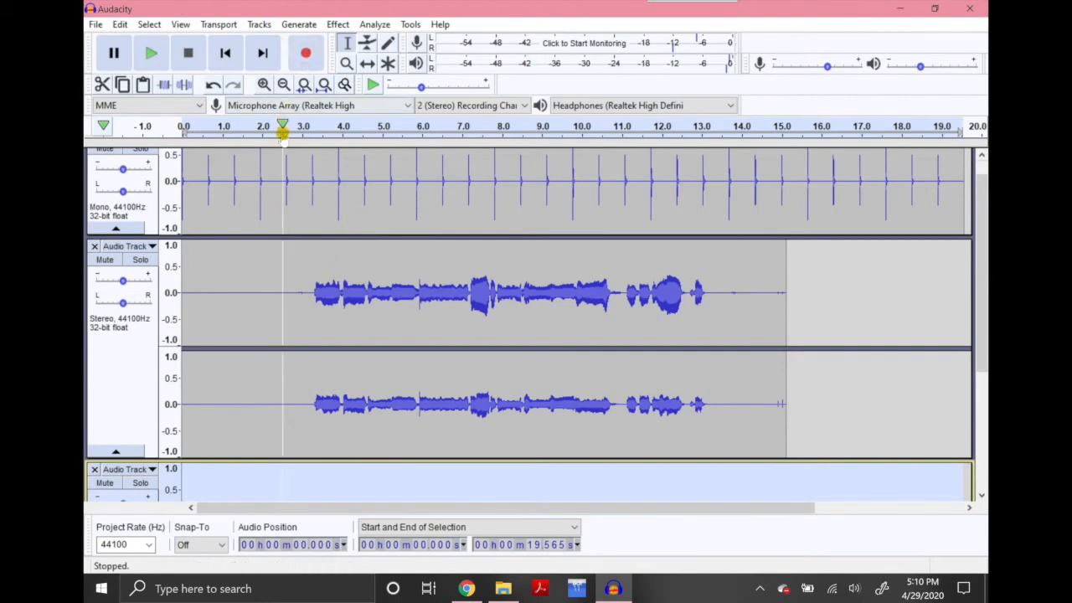
click(304, 55)
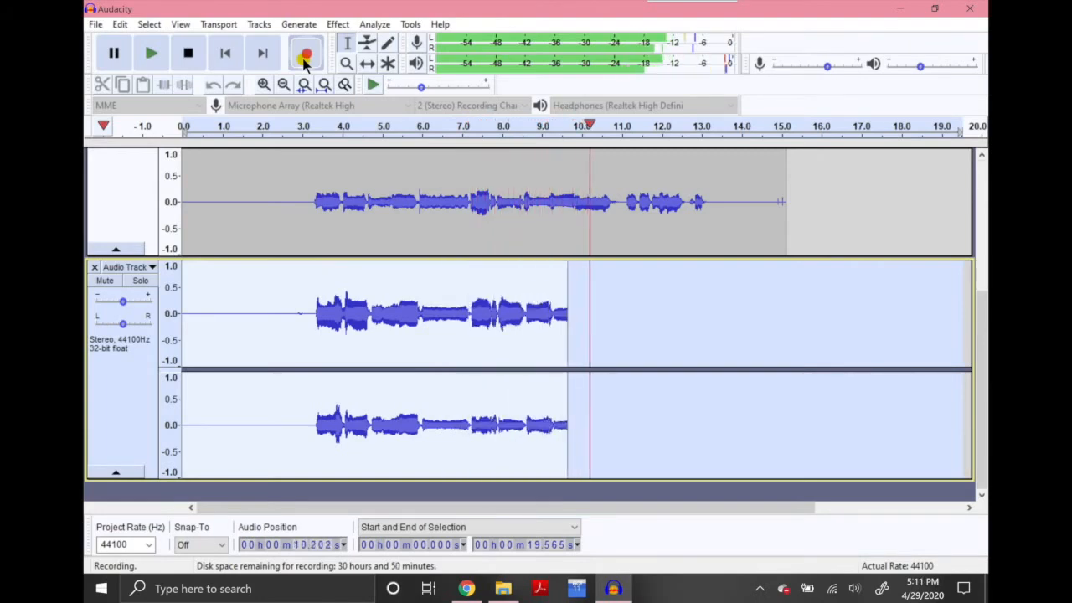
click(191, 55)
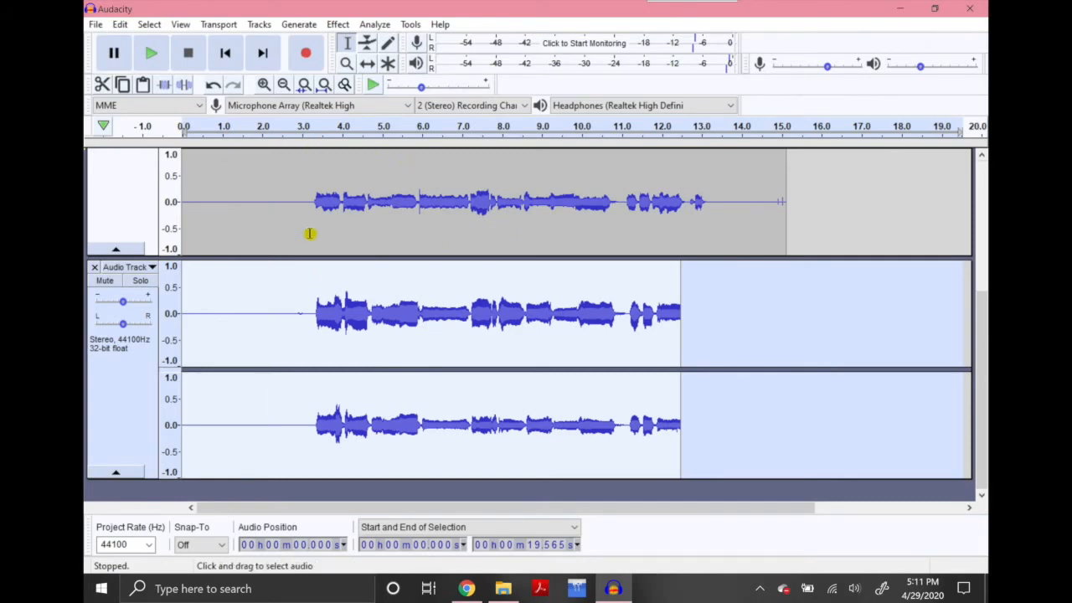
Add a third stereo track and record about 13 seconds of audio on it alongside the earlier parts
click(259, 24)
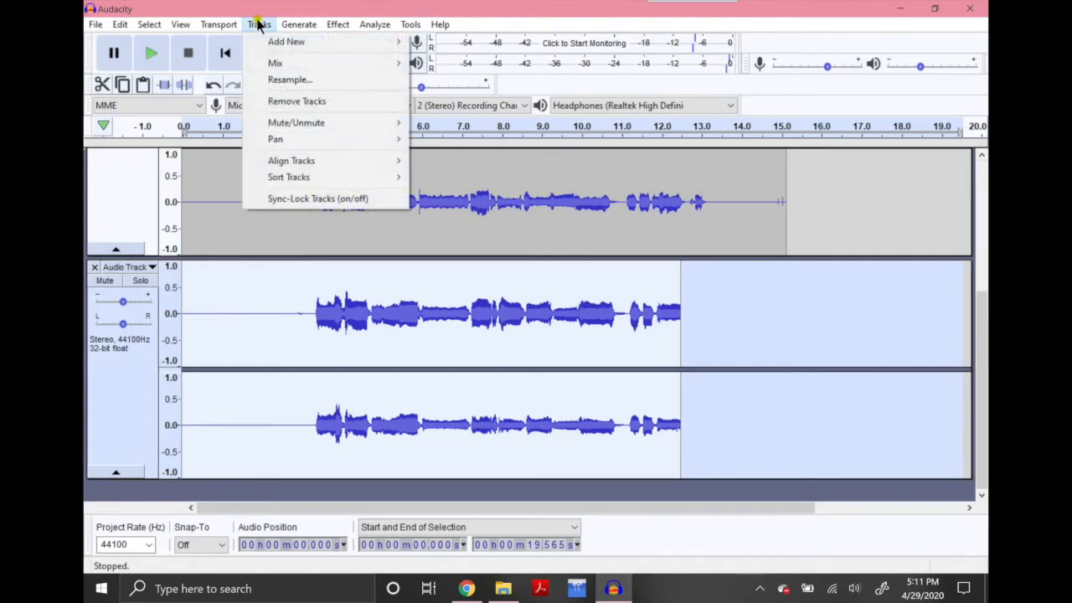
mouse_move(286, 41)
click(452, 58)
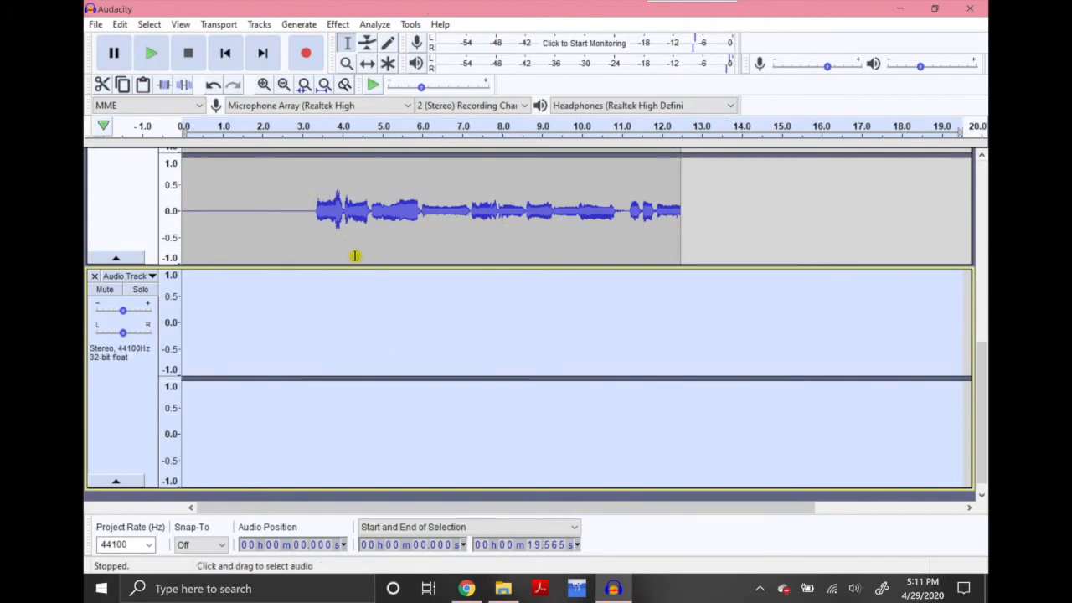
scroll(354, 256, up, 3)
scroll(354, 256, down, 3)
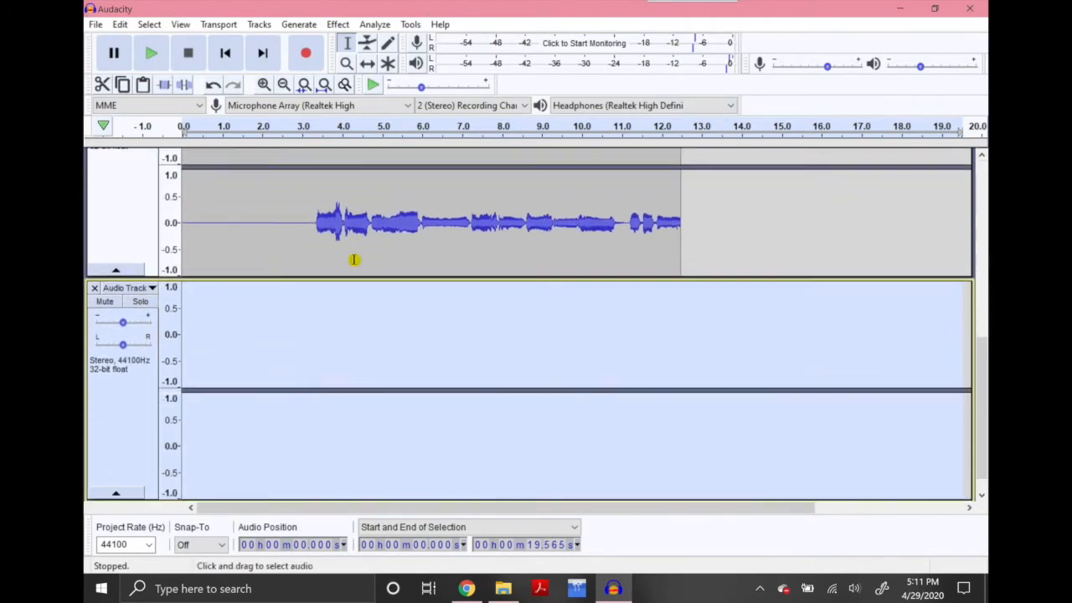
click(309, 52)
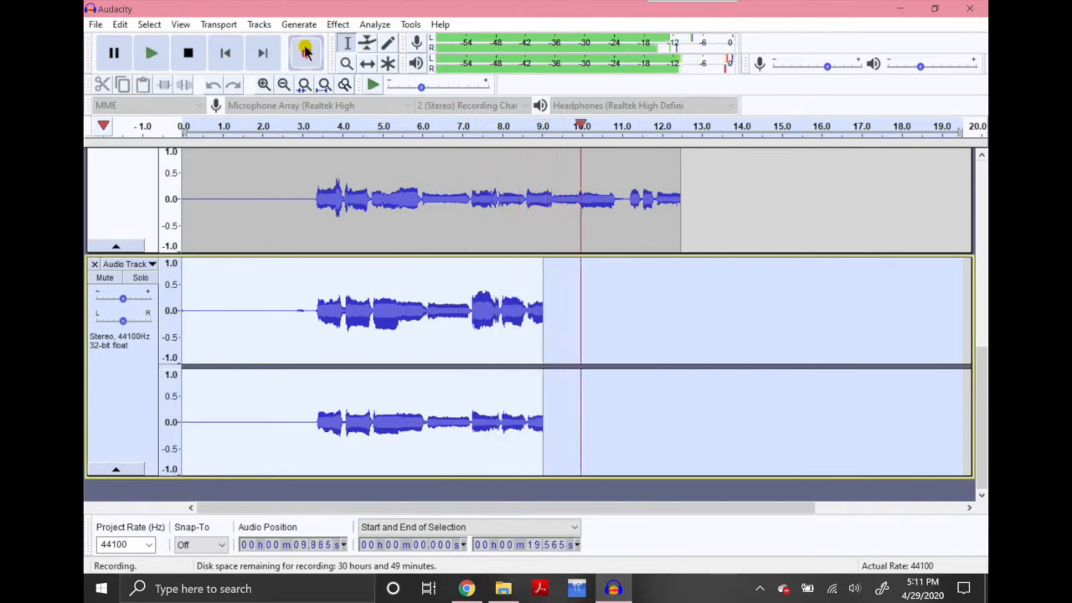
click(183, 55)
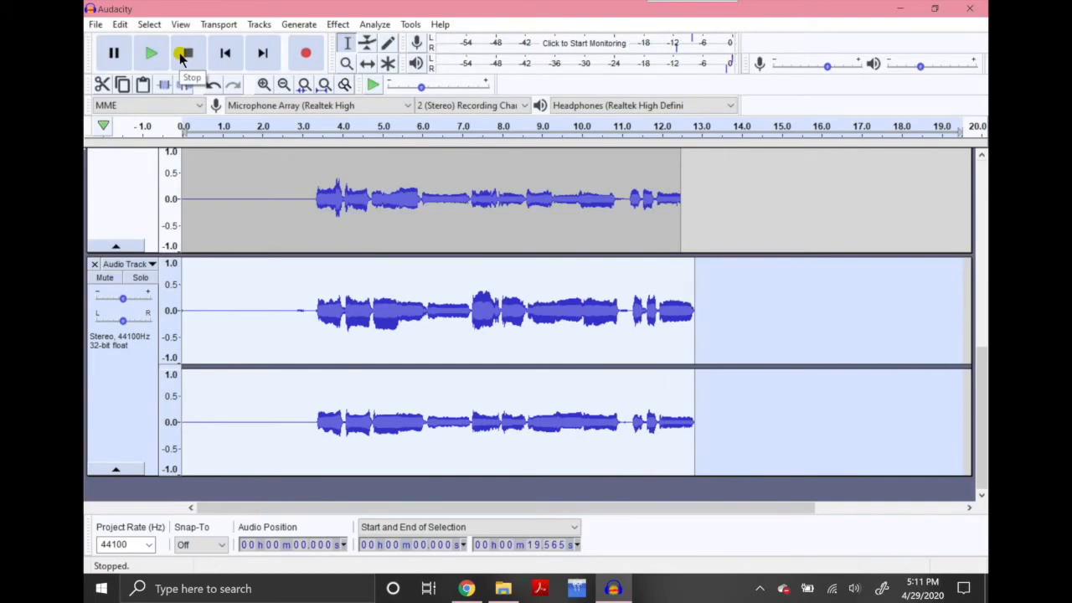
Play back the metronome and all three recorded parts together to check the mix
scroll(343, 360, up, 5)
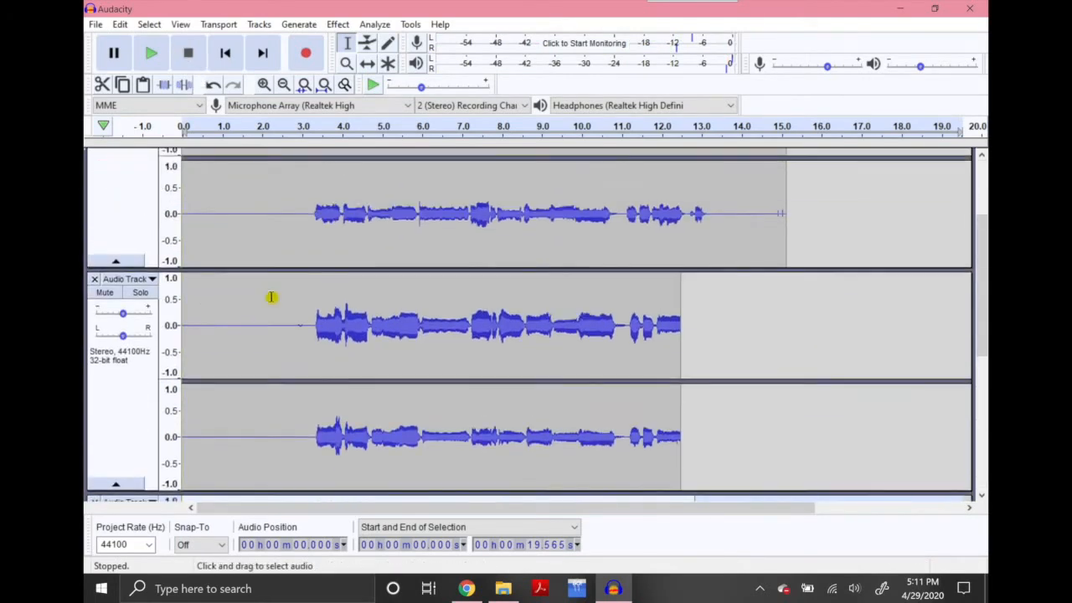
scroll(271, 297, up, 3)
click(165, 59)
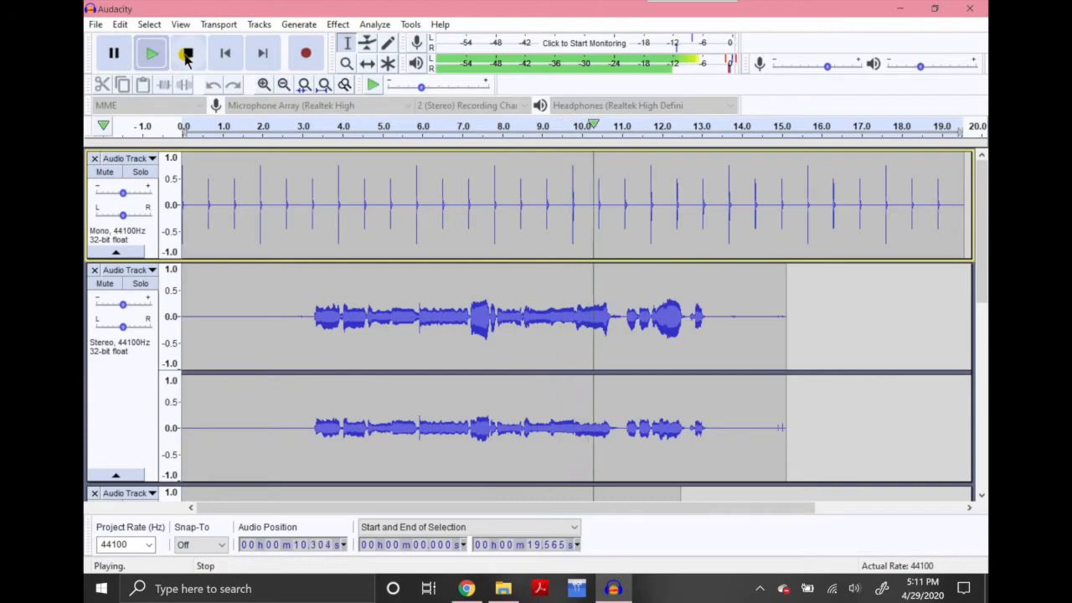
click(188, 54)
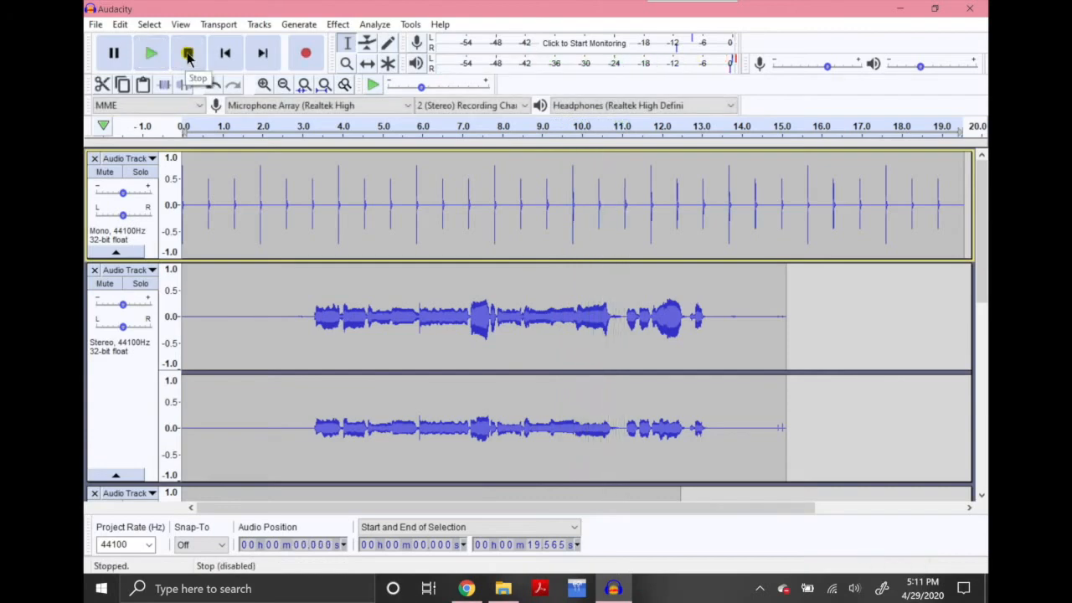
Lower the gain of the third recorded stereo track
scroll(178, 233, down, 1)
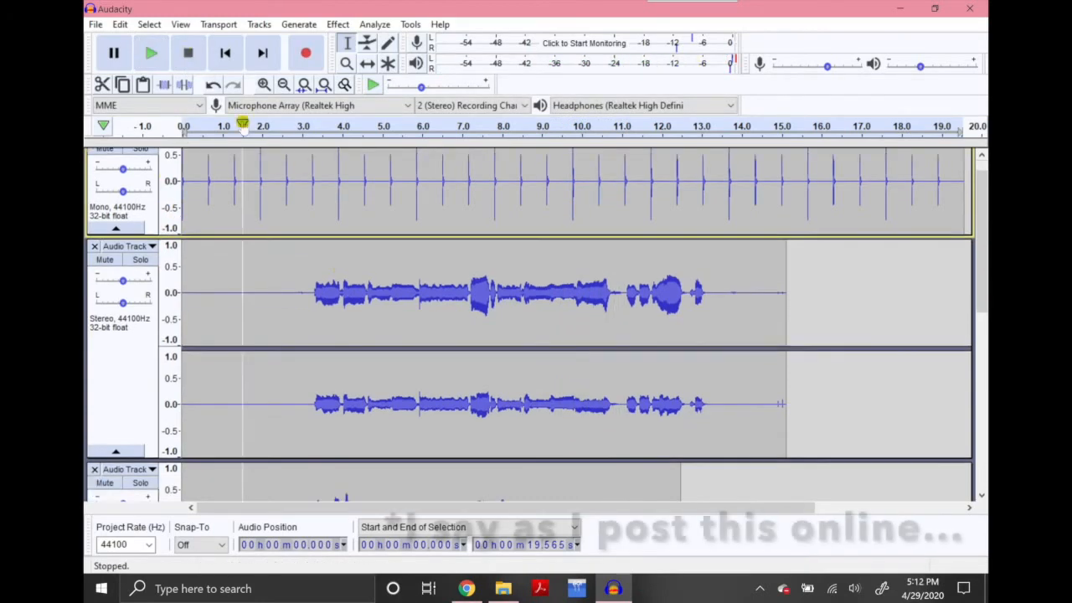
scroll(175, 226, down, 2)
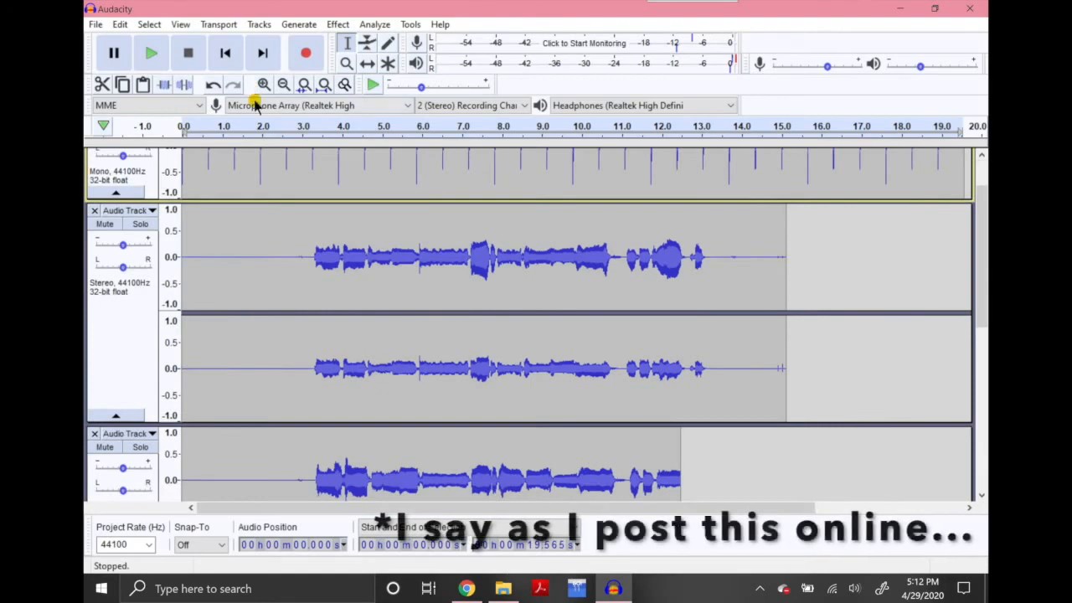
scroll(263, 241, down, 2)
scroll(208, 242, down, 10)
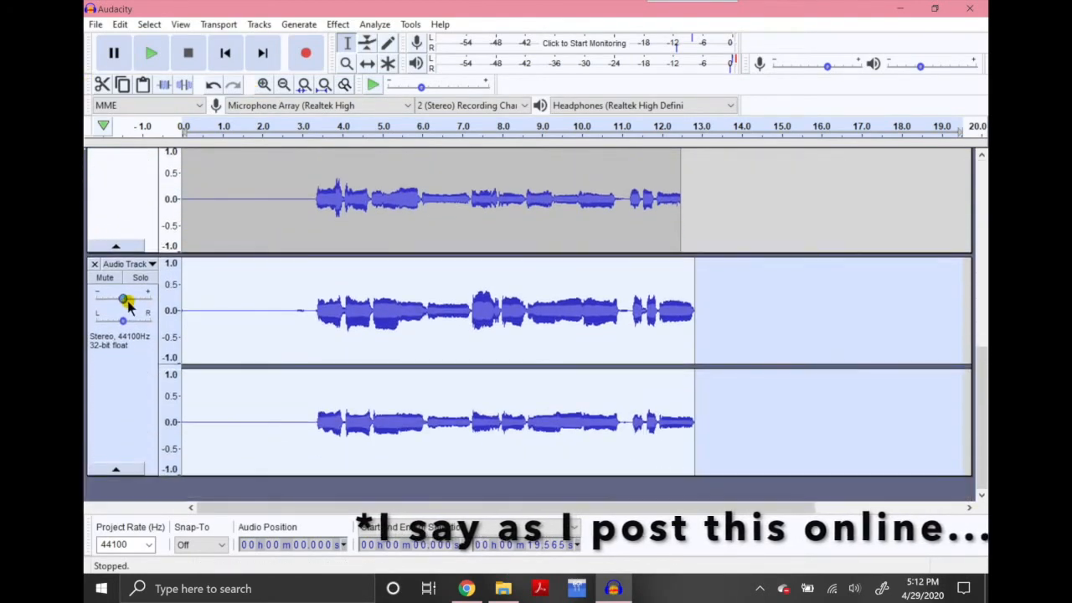
drag(122, 301, 107, 305)
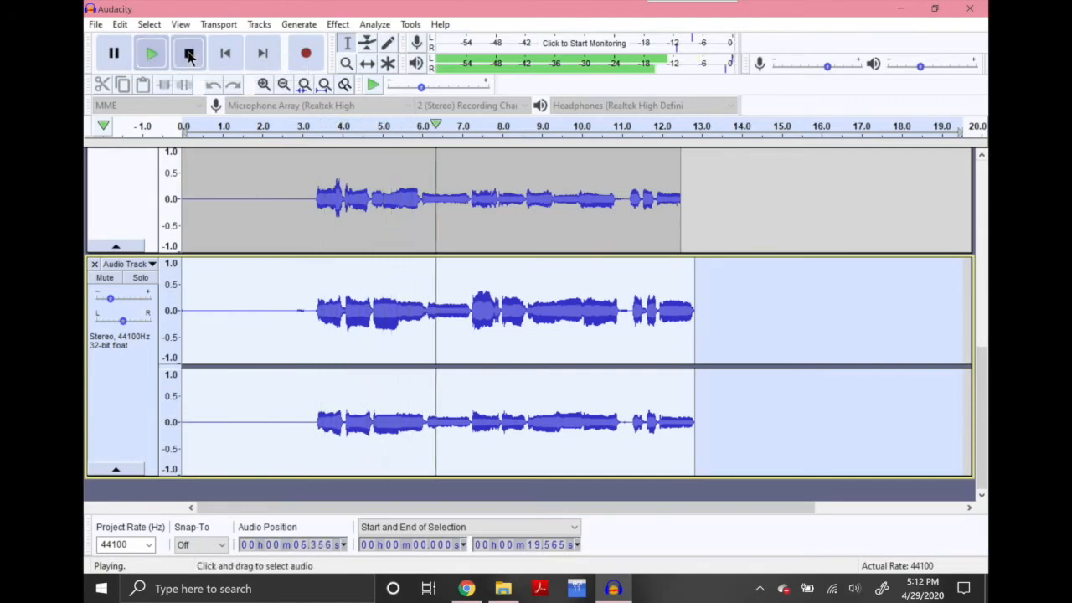
Raise the gain of the third recorded stereo track and play back the mix to compare its loudness
click(188, 55)
drag(107, 295, 168, 264)
click(149, 52)
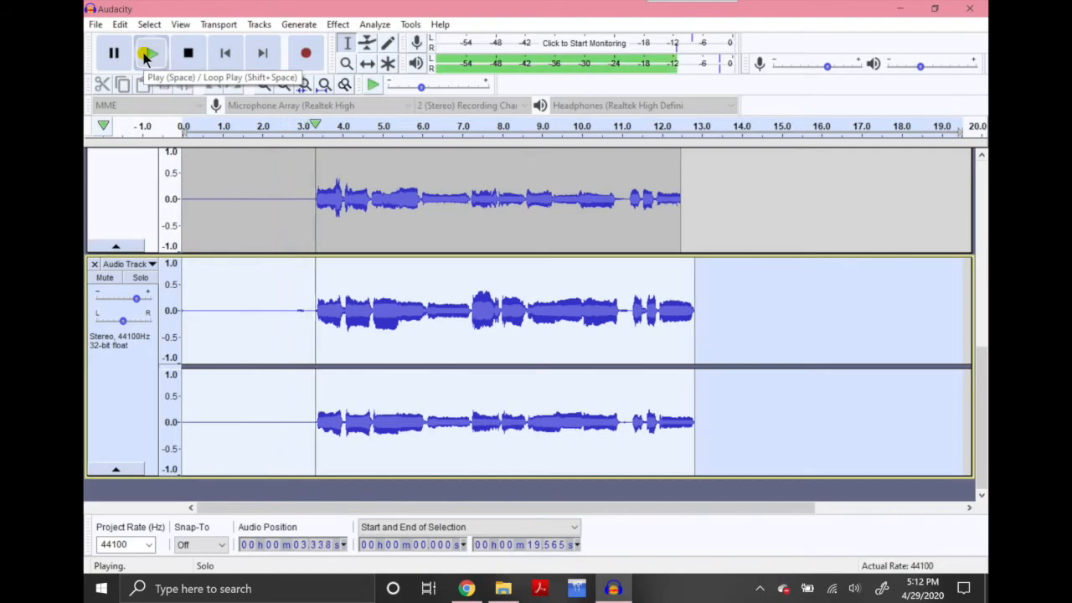
click(188, 53)
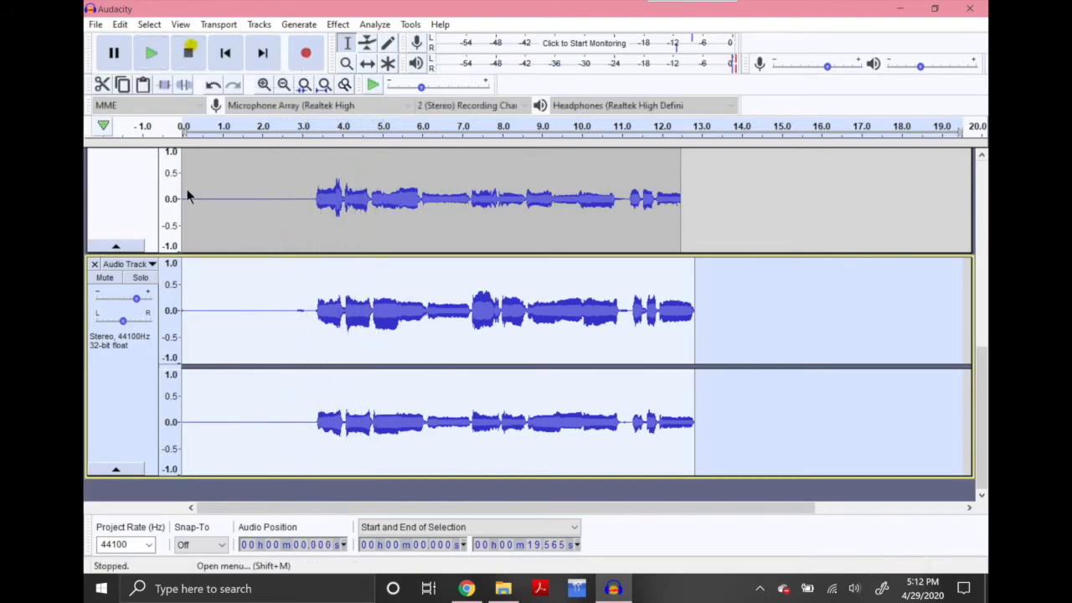
Return the gain of the third recorded stereo track to its centre setting
drag(138, 301, 127, 304)
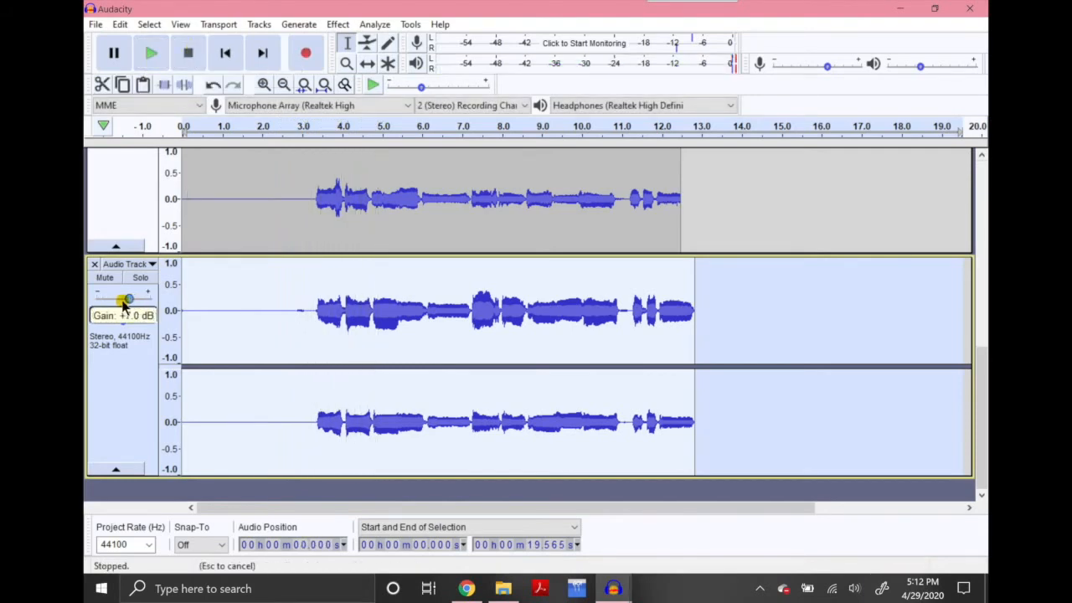
drag(114, 307, 113, 307)
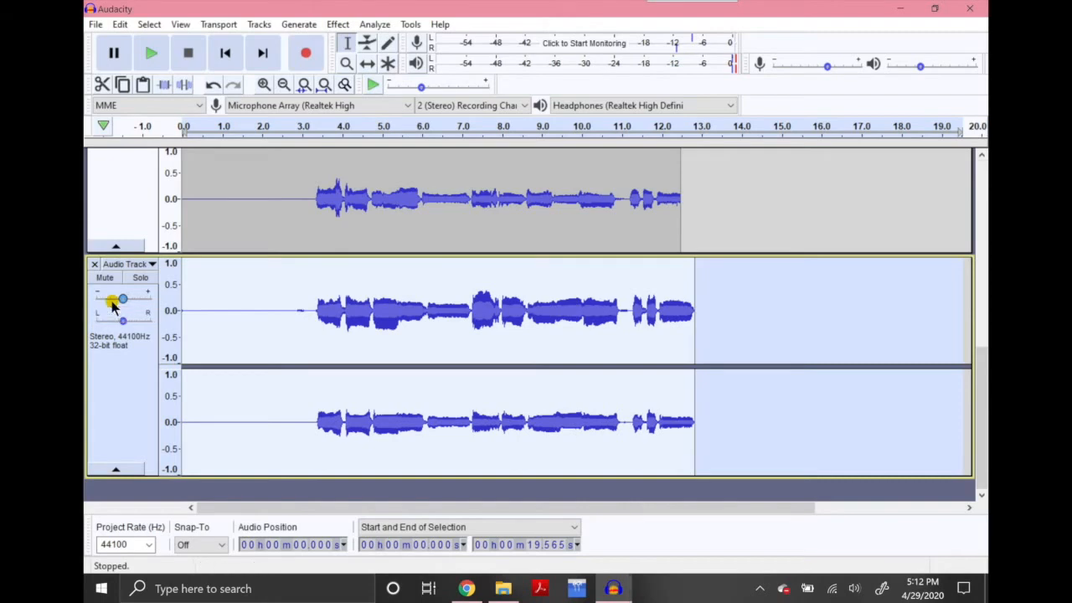
Capture a noise profile from the silent stretch at about 0.9 to 2.3 seconds in the first recorded stereo track
scroll(294, 356, up, 5)
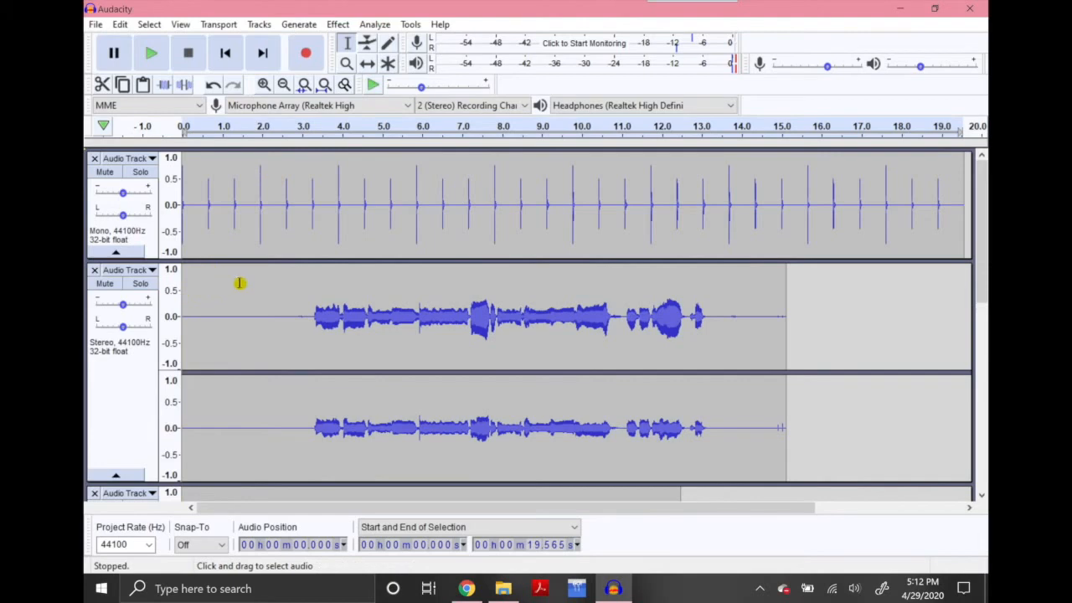
drag(196, 282, 255, 289)
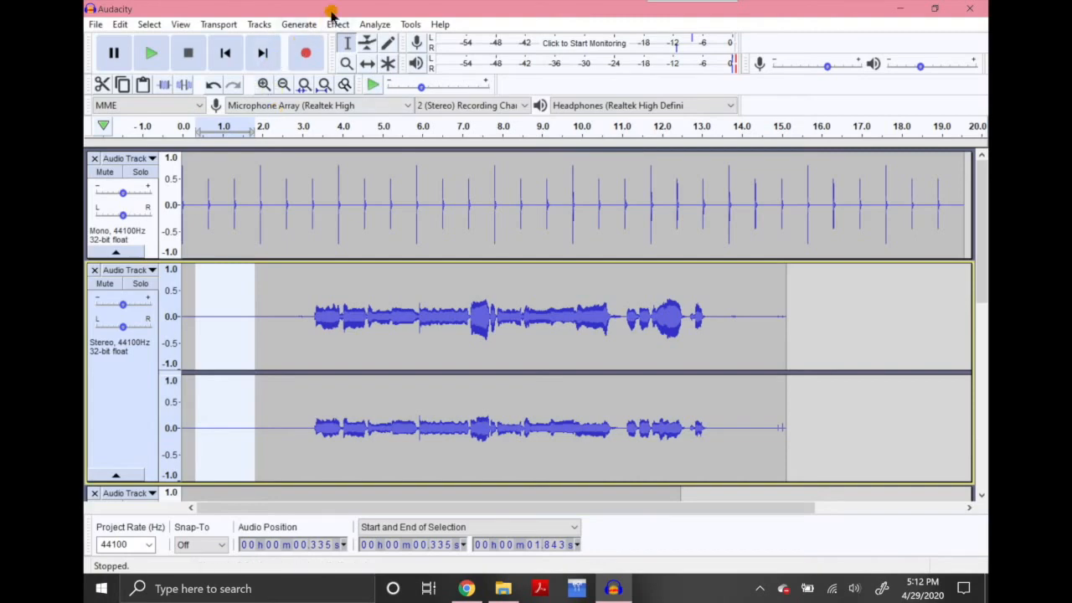
click(239, 284)
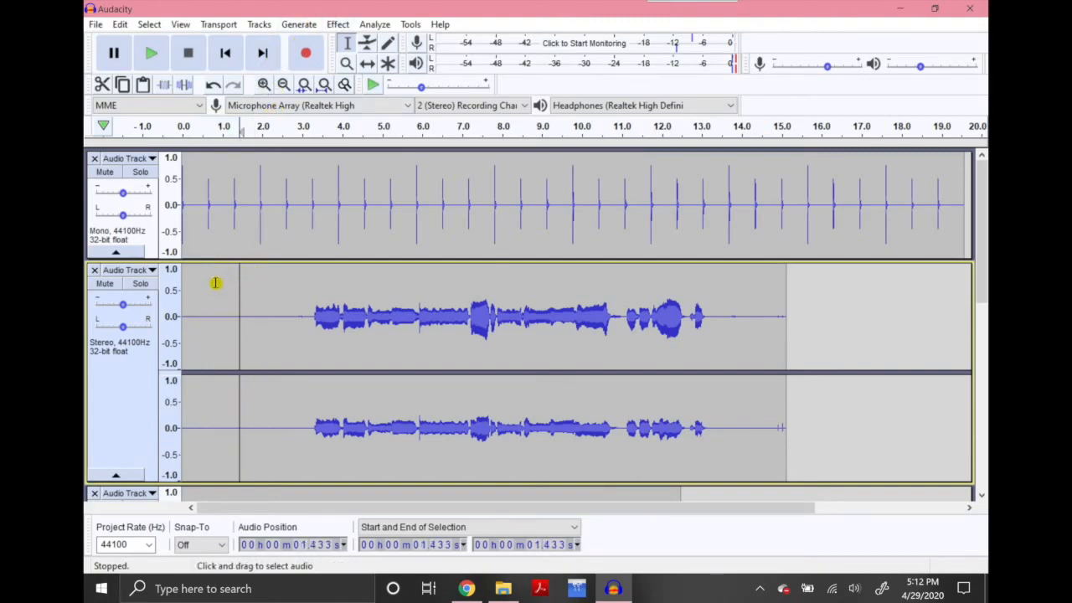
drag(218, 277, 274, 280)
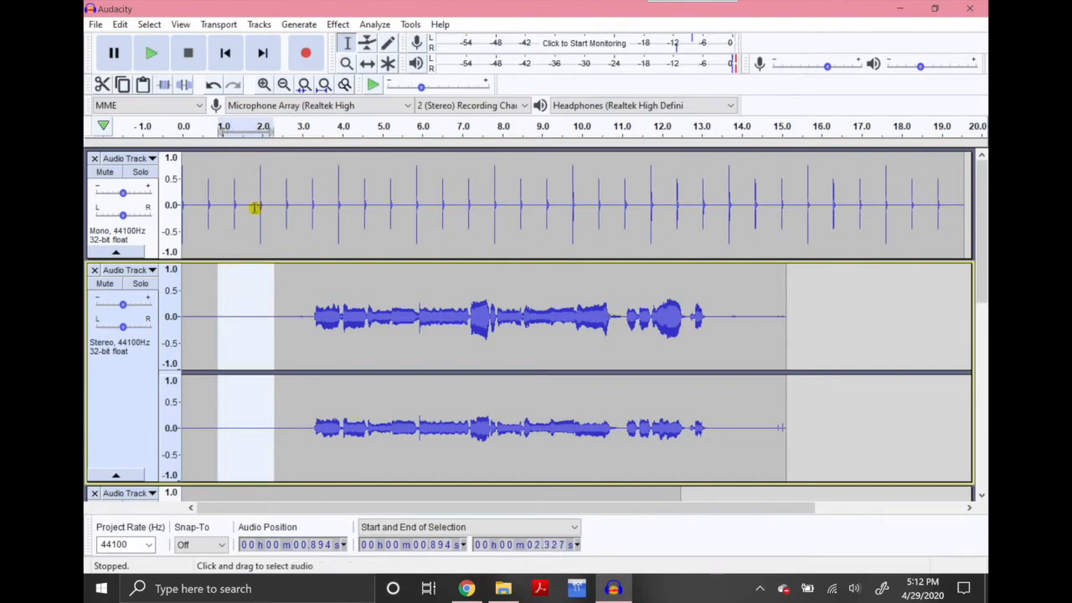
click(310, 30)
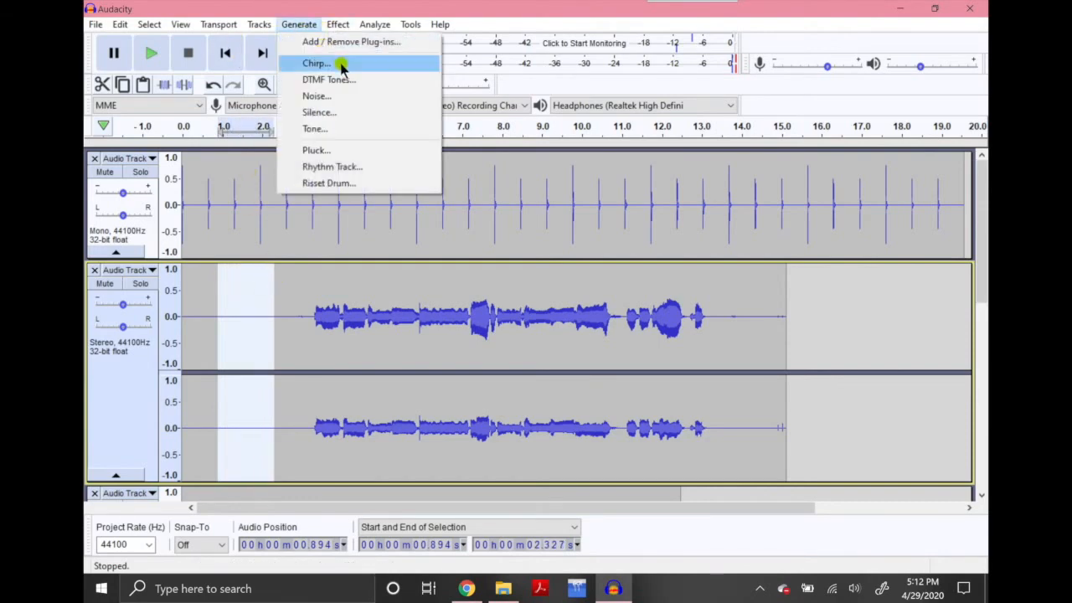
mouse_move(335, 28)
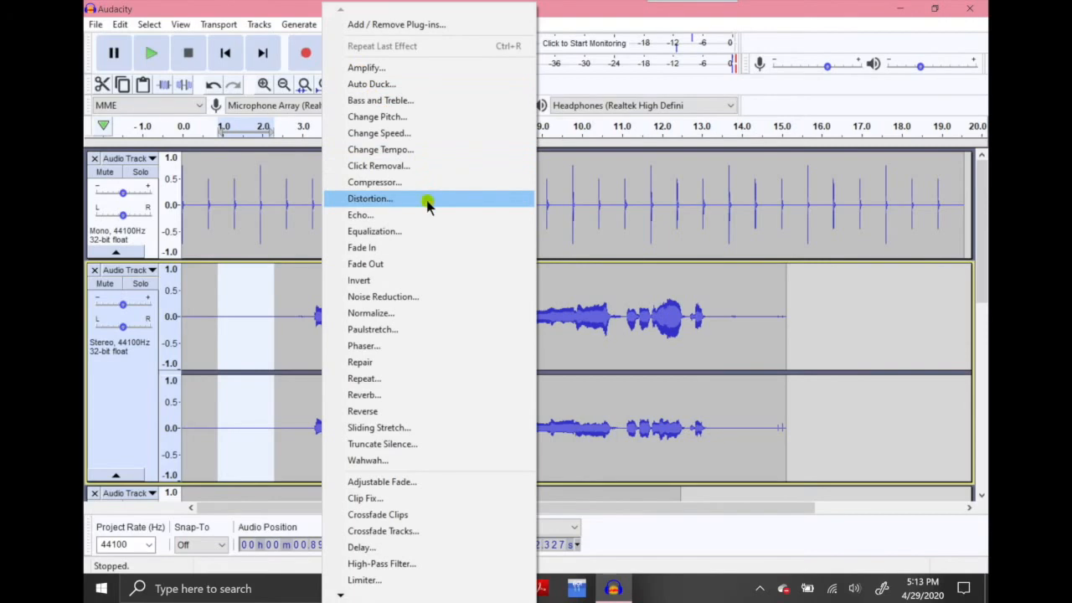
click(402, 307)
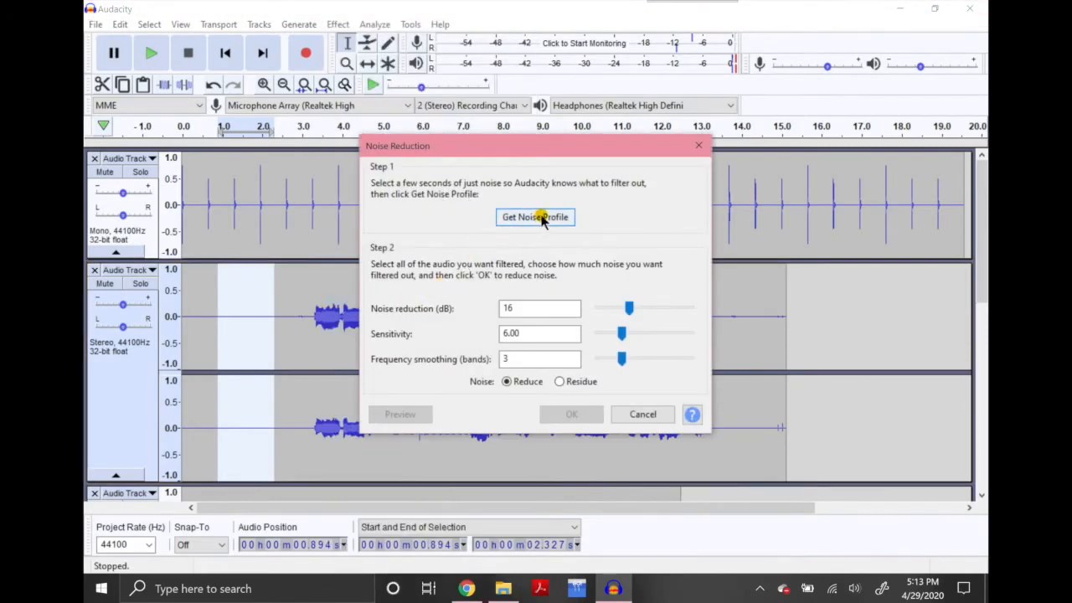
click(536, 217)
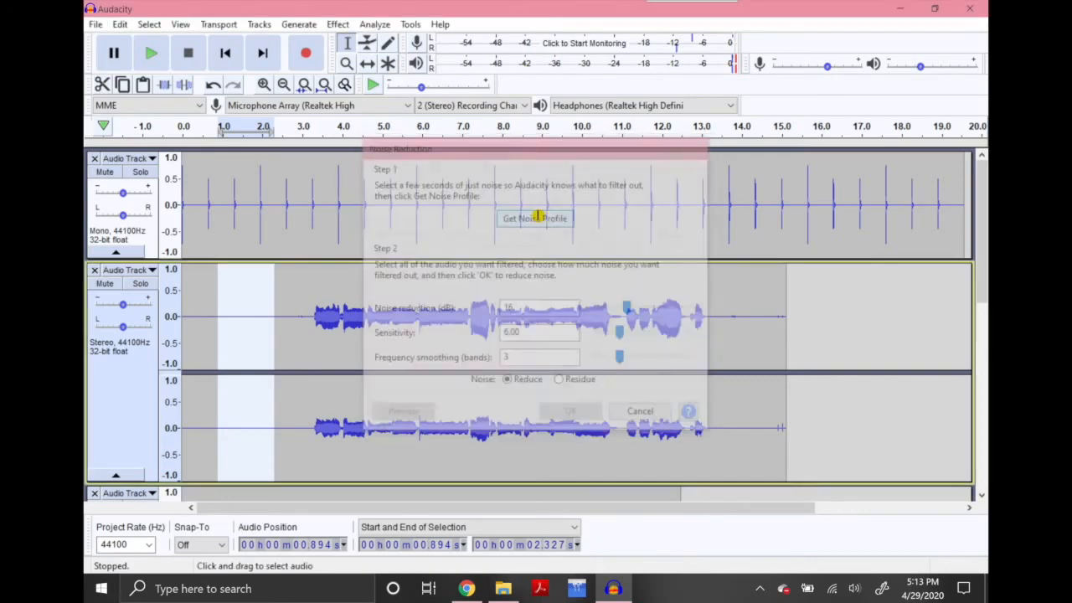
Select all the audio, review the Noise Reduction settings, and leave without applying them, clearing the selection
click(311, 299)
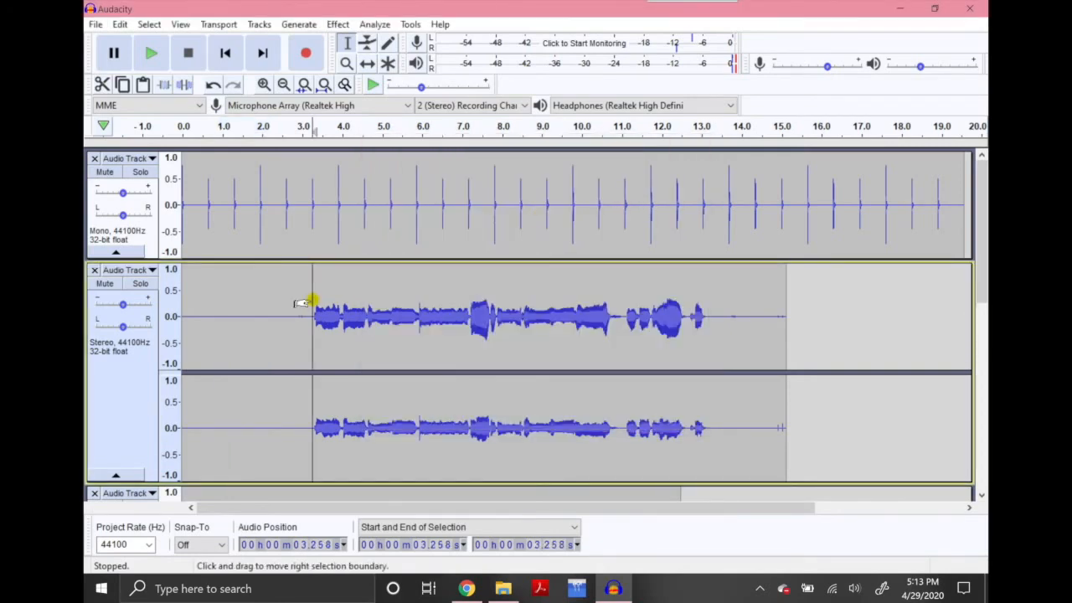
key(ctrl+a)
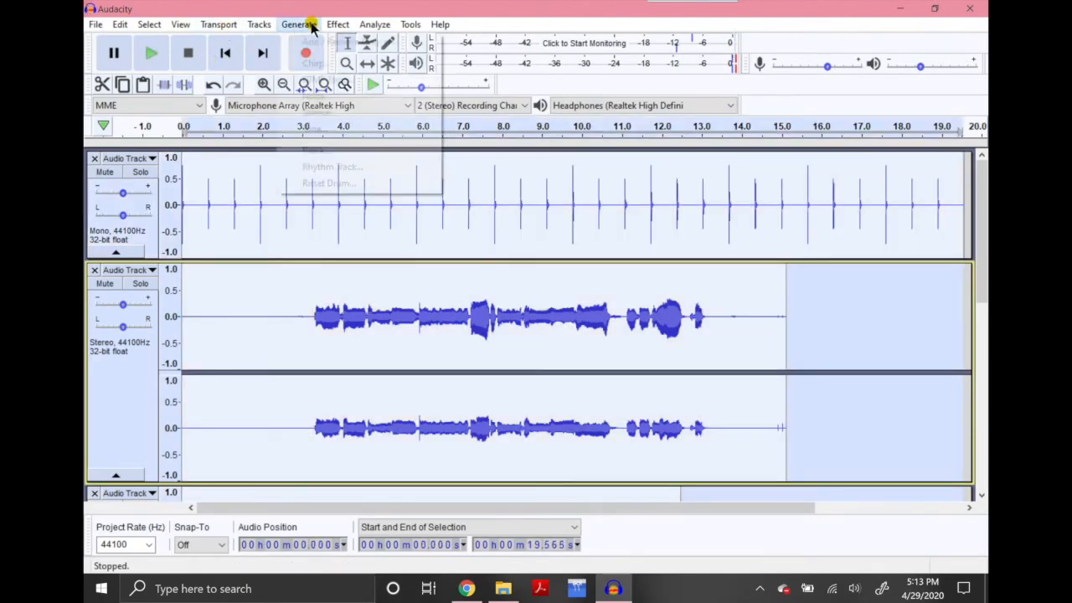
click(336, 24)
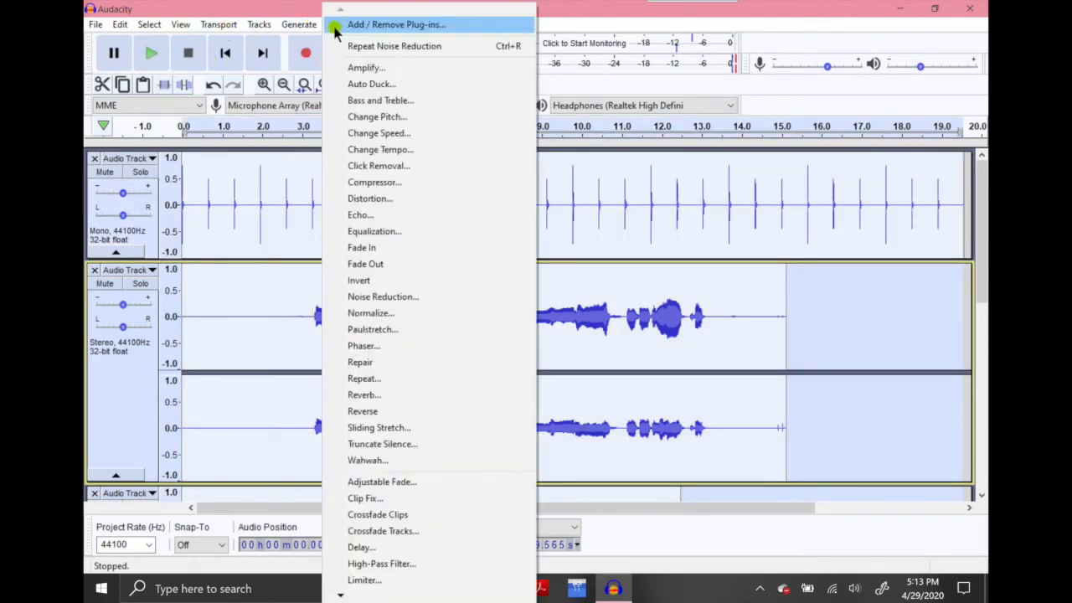
click(419, 303)
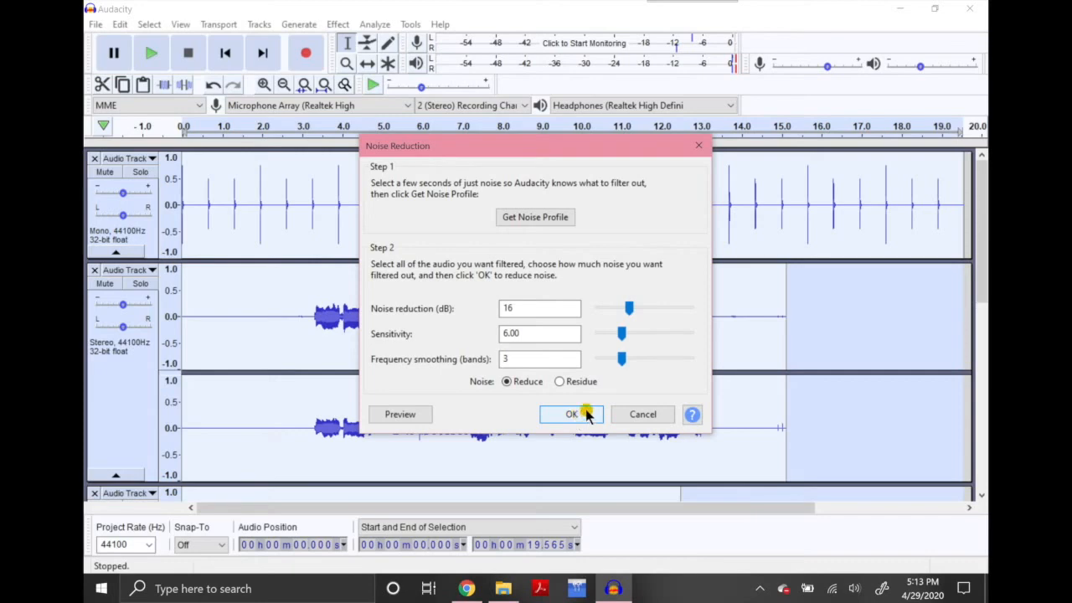
click(642, 415)
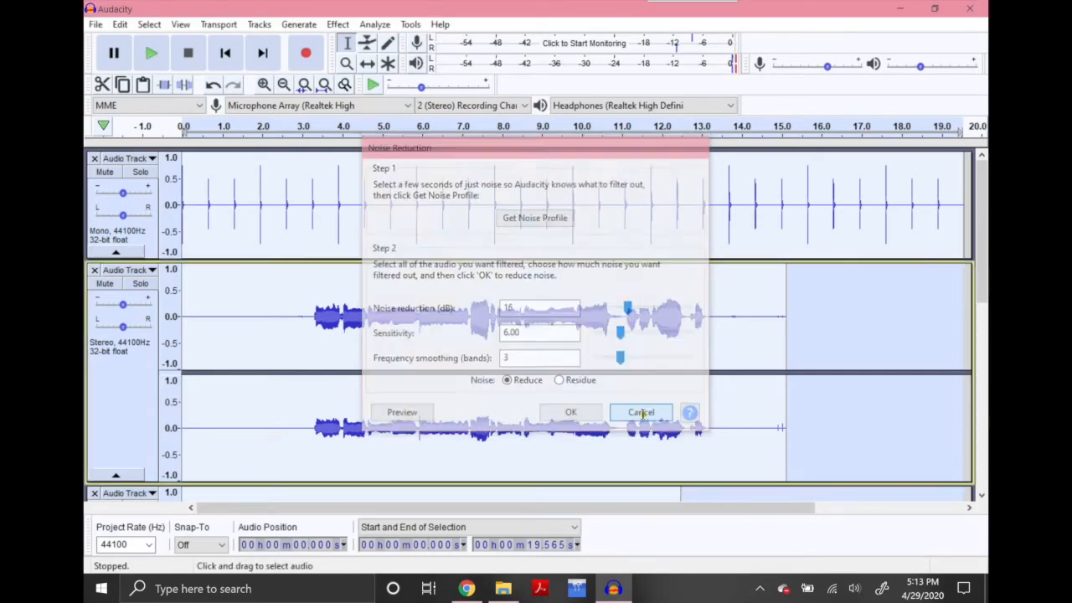
click(265, 312)
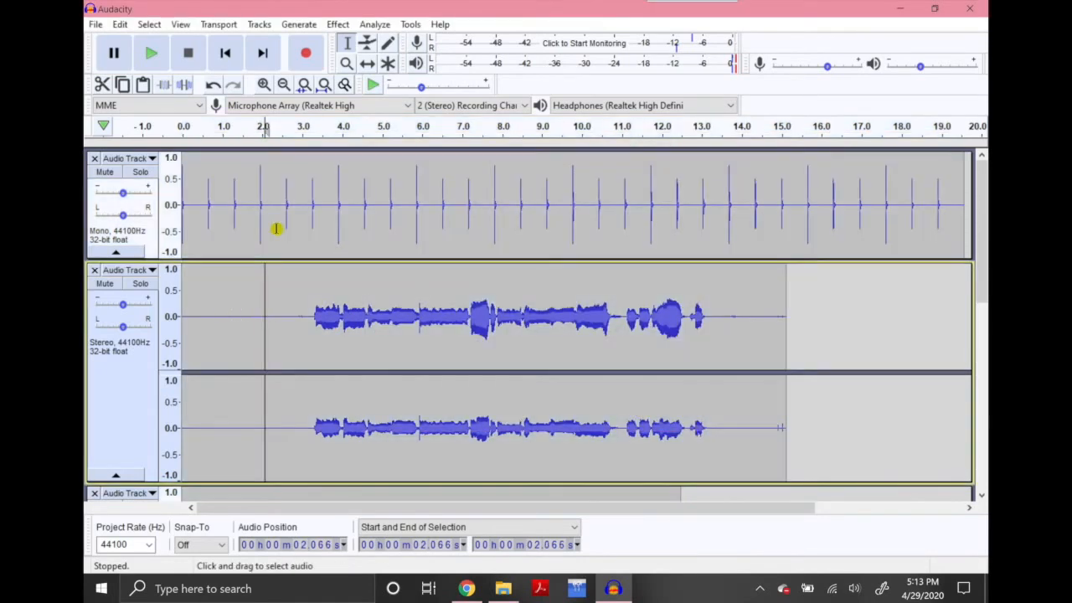
Examine the Bass and Treble effect's tone and volume settings and close them without applying
click(342, 25)
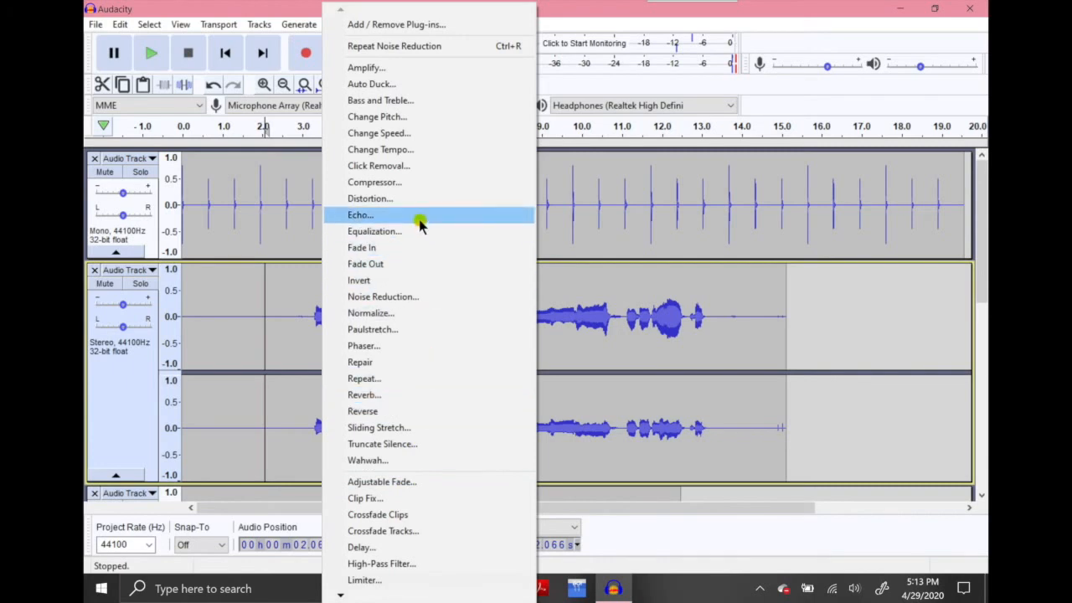
click(407, 101)
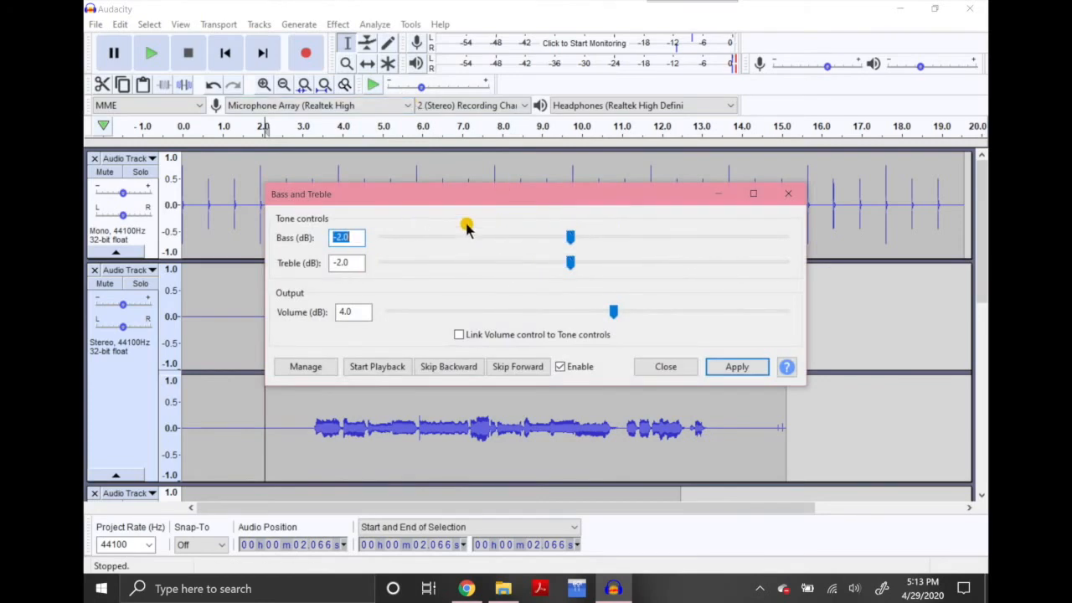
click(788, 195)
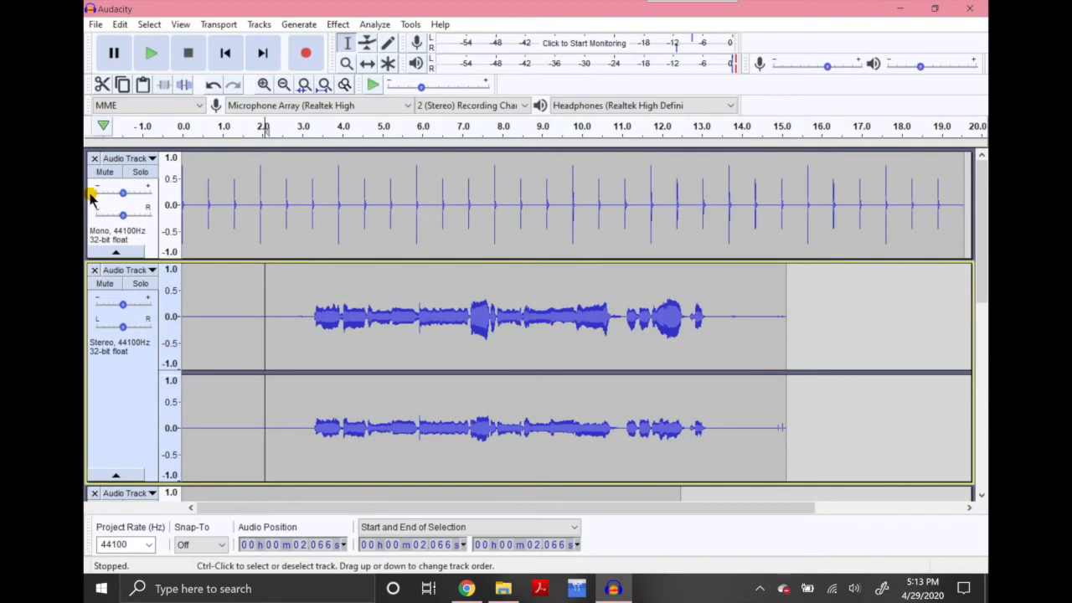
Mute the metronome track and all three recorded stereo tracks
click(108, 173)
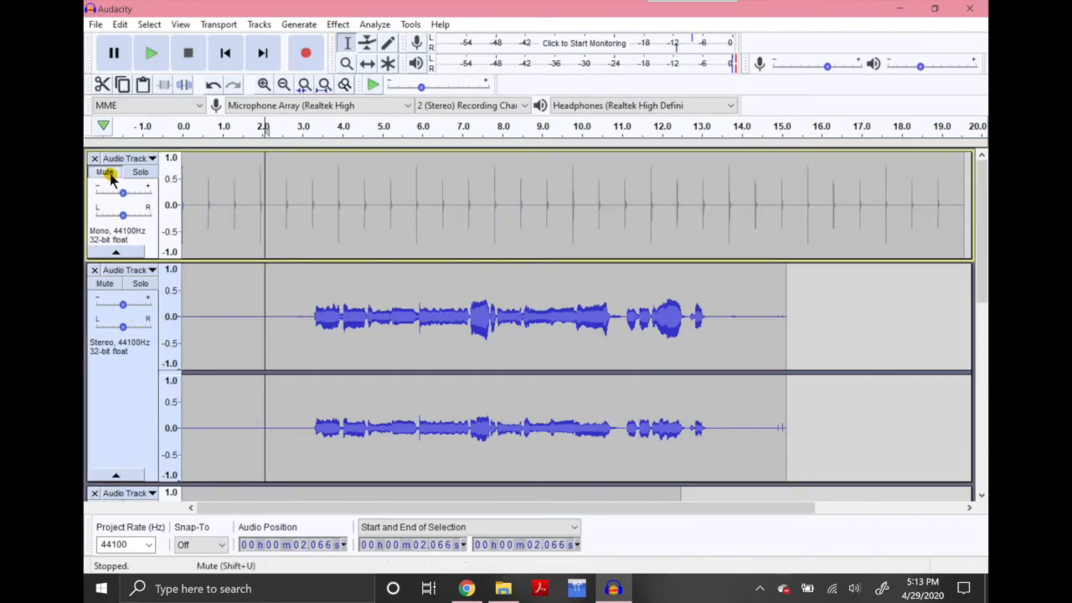
click(105, 283)
scroll(105, 284, down, 5)
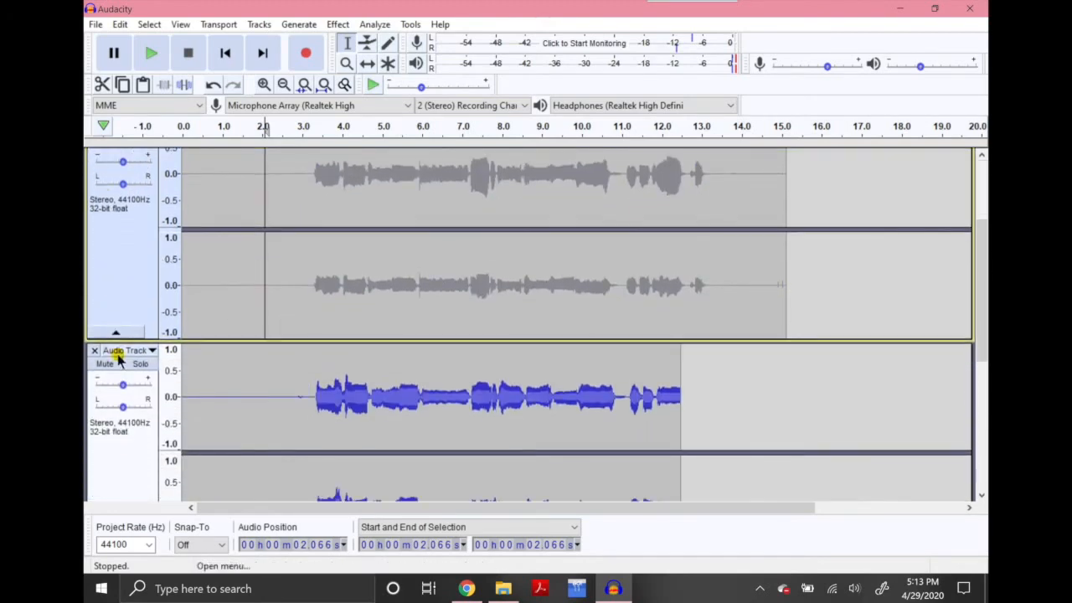
click(104, 366)
scroll(106, 366, down, 5)
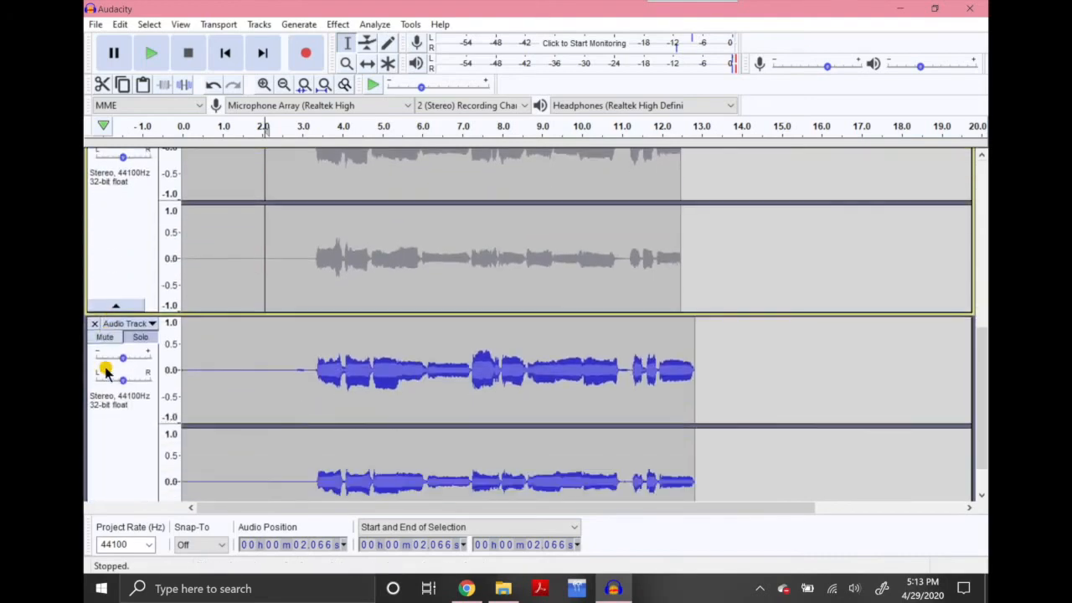
click(102, 329)
scroll(139, 335, down, 2)
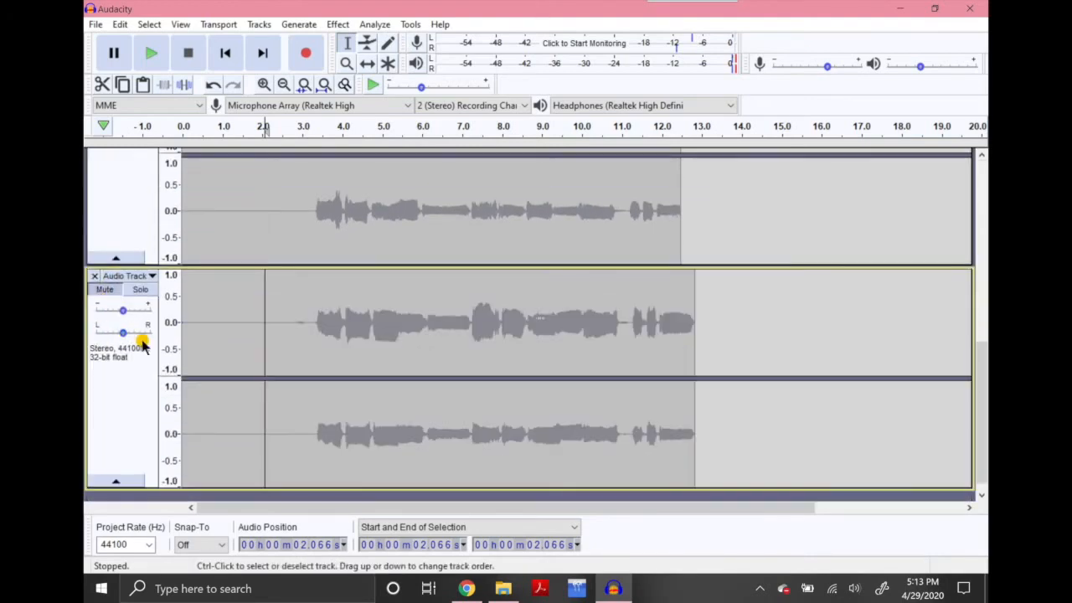
scroll(139, 339, up, 10)
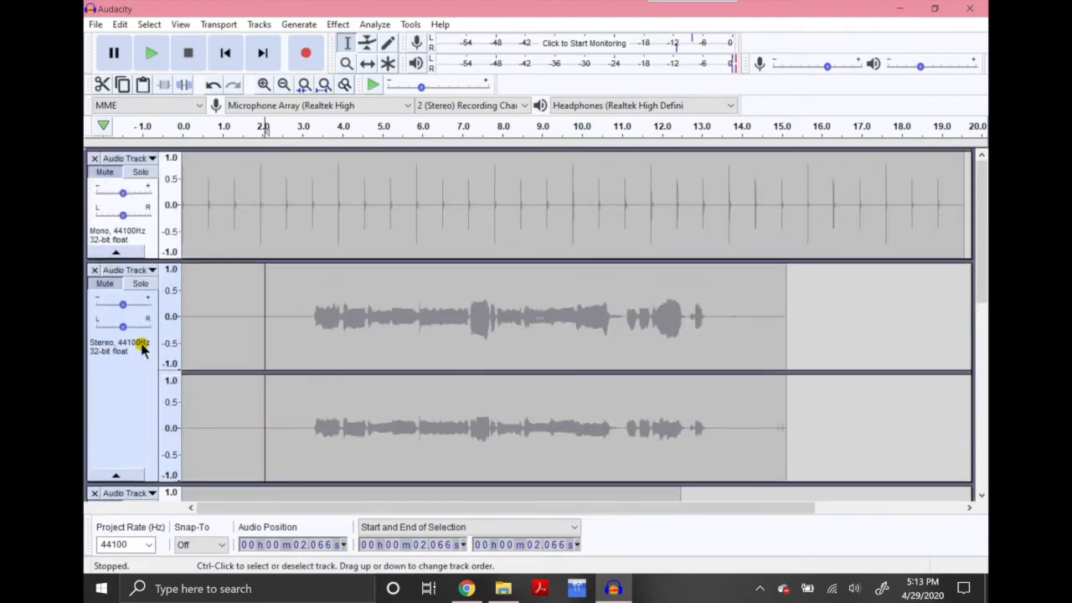
Solo the first recorded stereo track and play back a few seconds of it
click(139, 284)
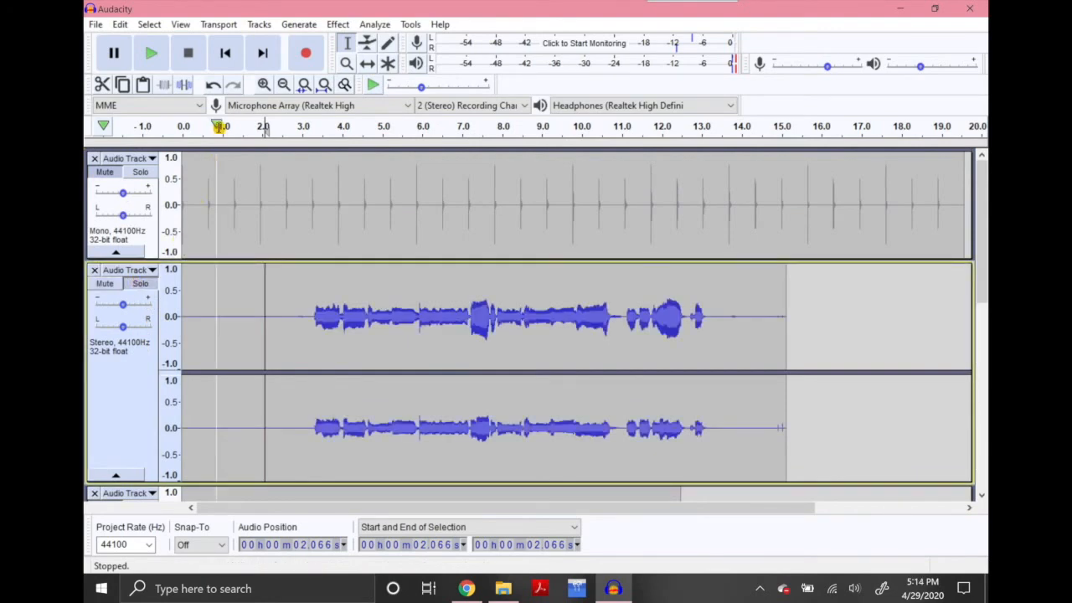
click(151, 54)
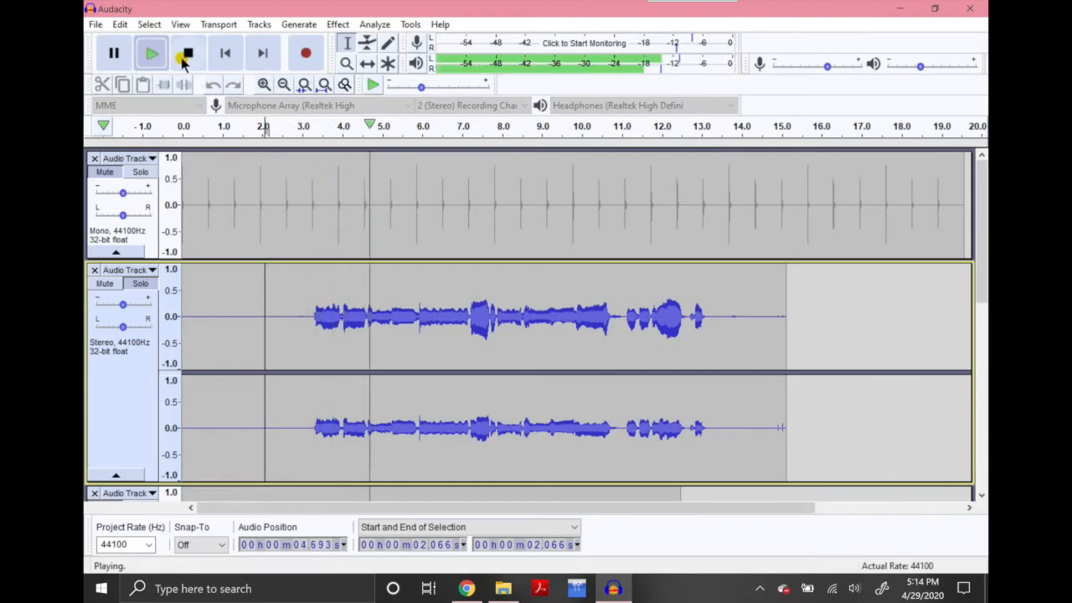
click(189, 54)
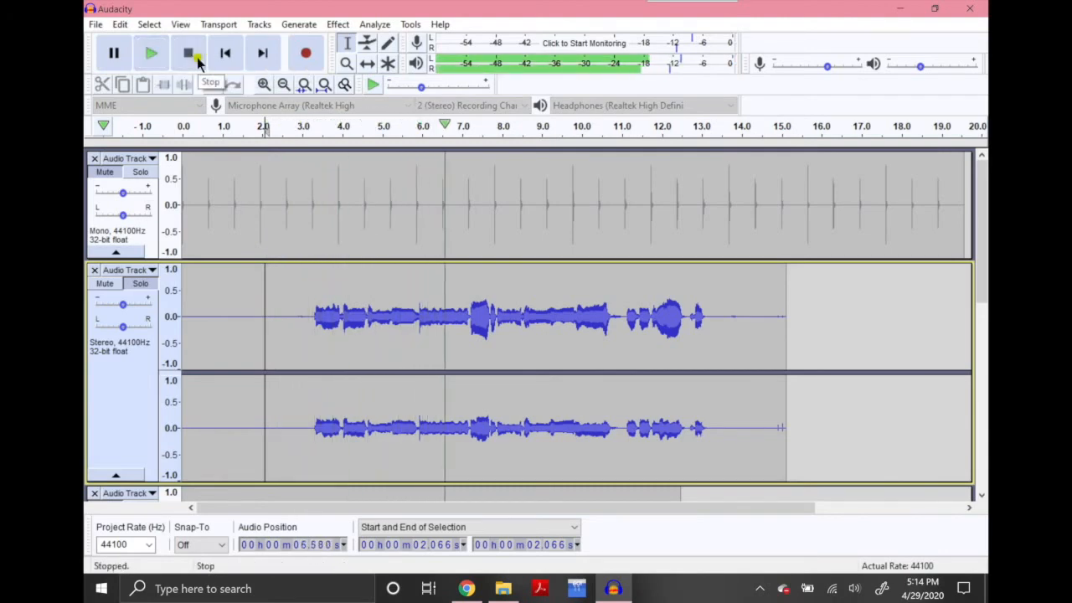
Solo the second recorded stereo track and play back a few seconds of it on its own
scroll(88, 312, down, 4)
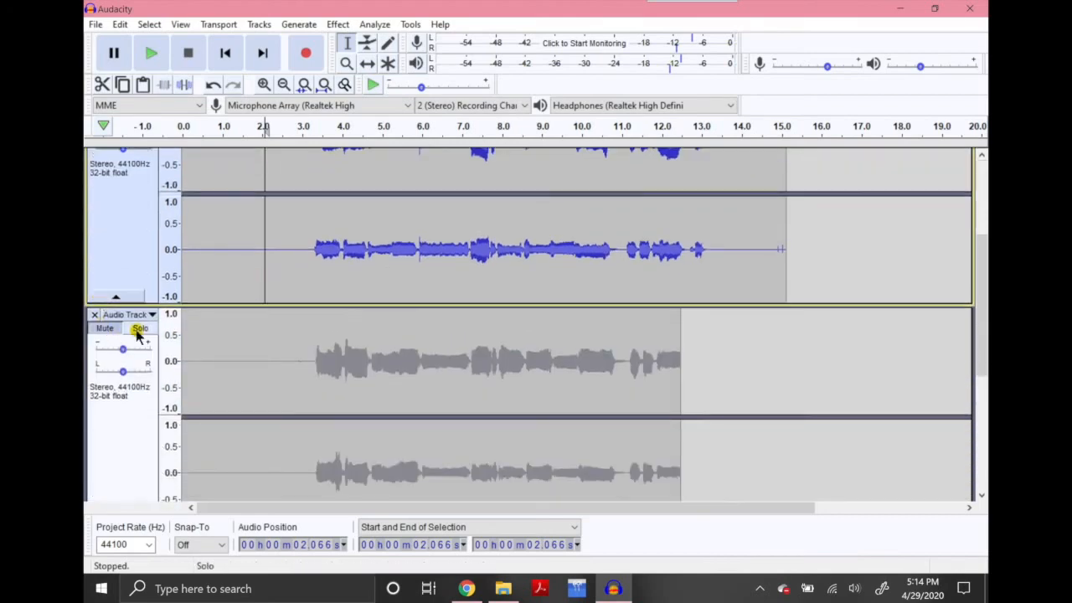
click(140, 329)
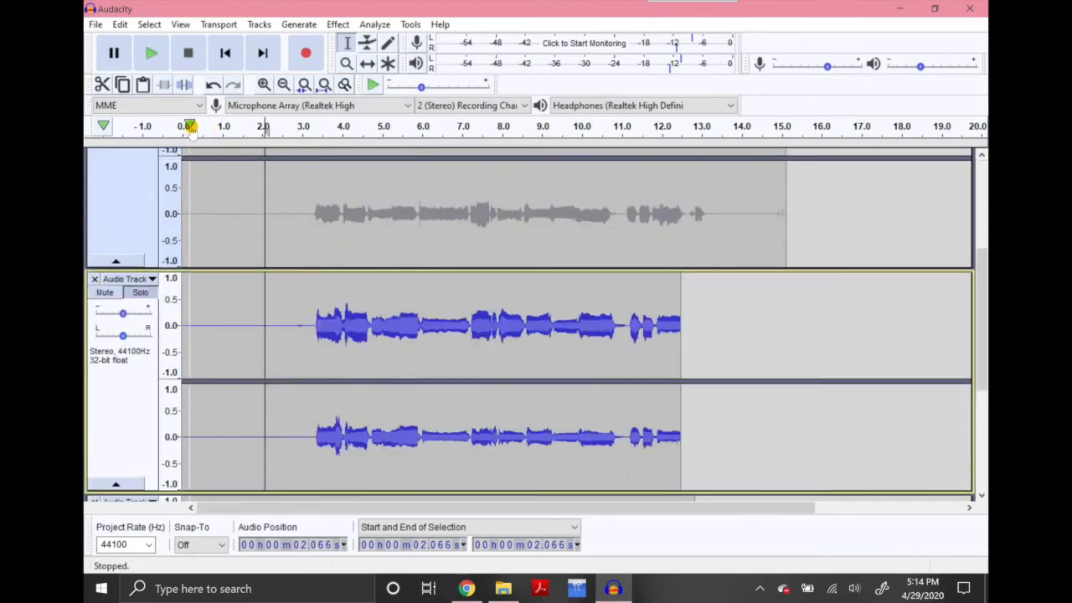
click(189, 126)
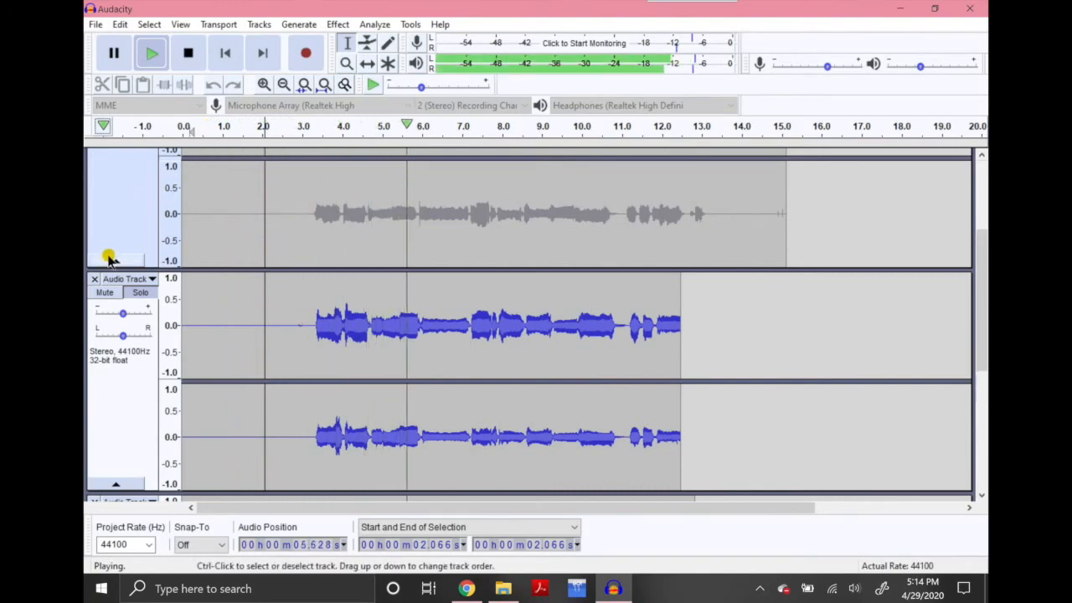
scroll(110, 255, up, 2)
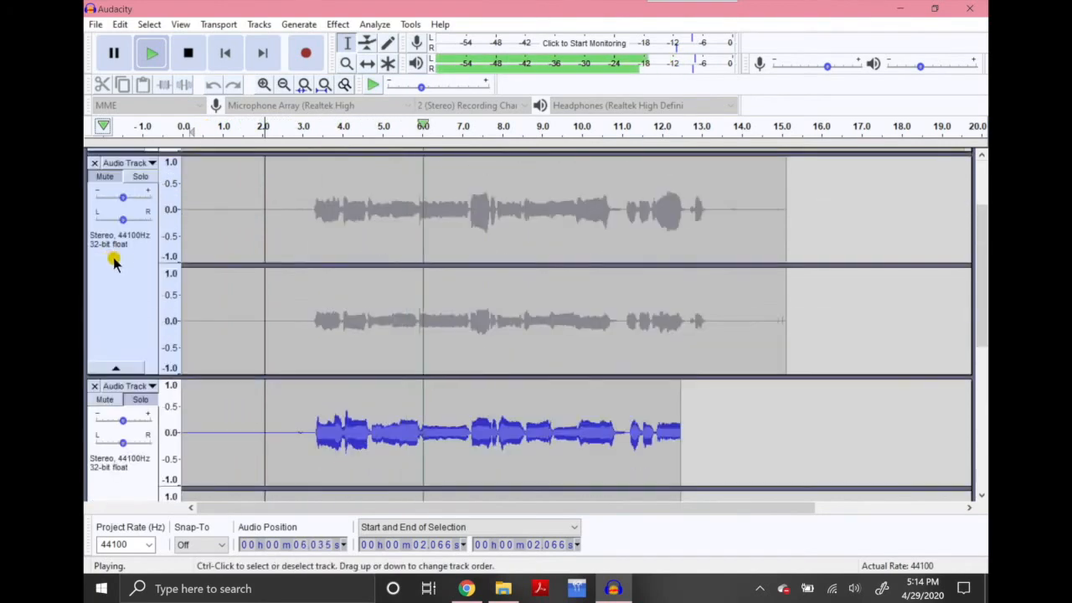
click(188, 53)
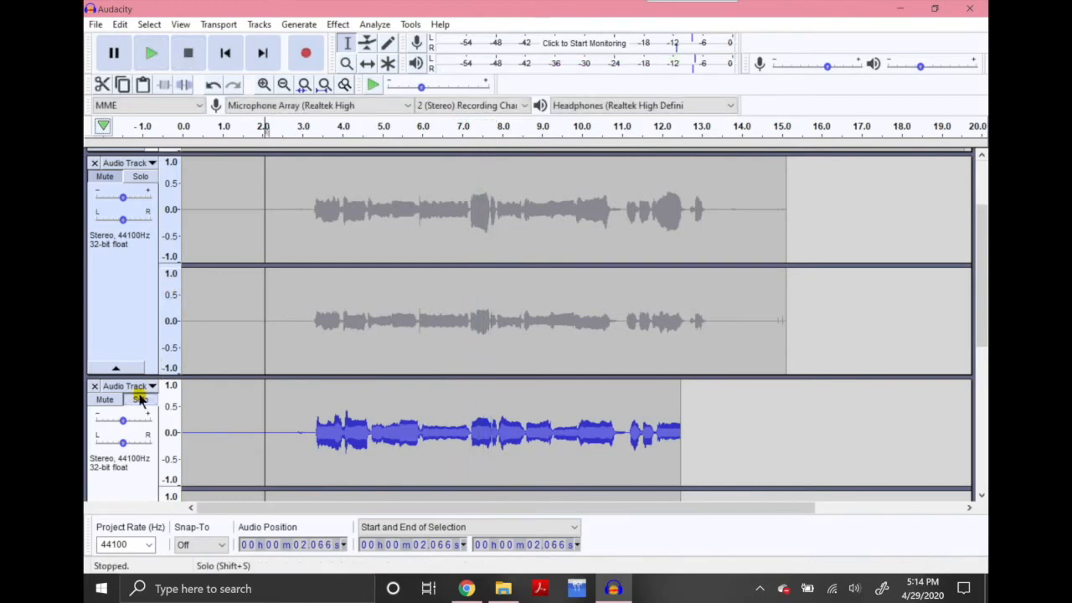
Unmute the first recorded stereo track and play a few seconds of it together with the second recorded track
scroll(120, 371, up, 3)
click(113, 285)
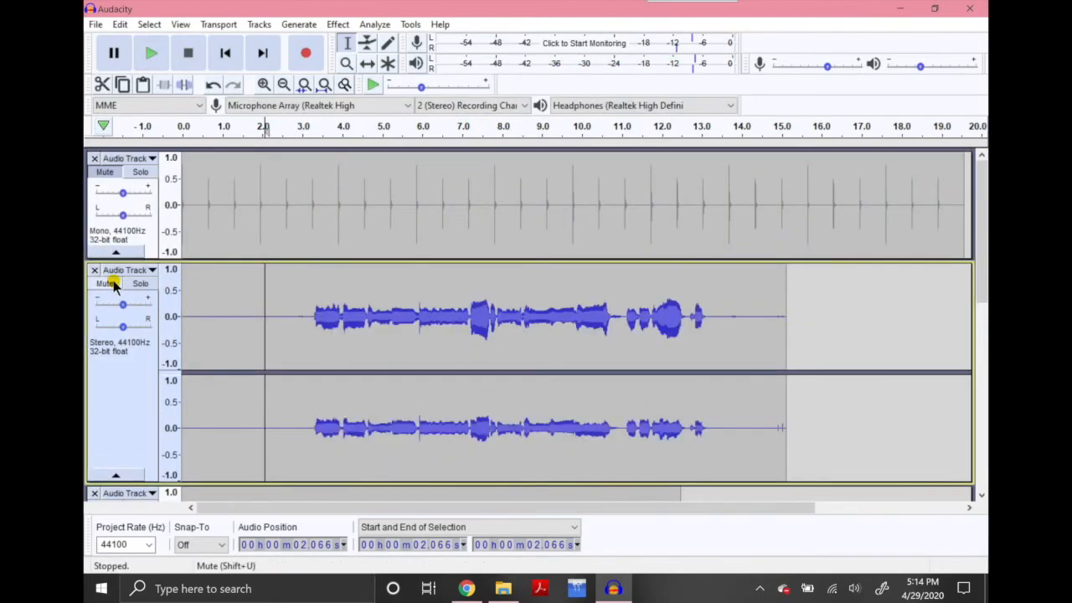
scroll(220, 311, down, 5)
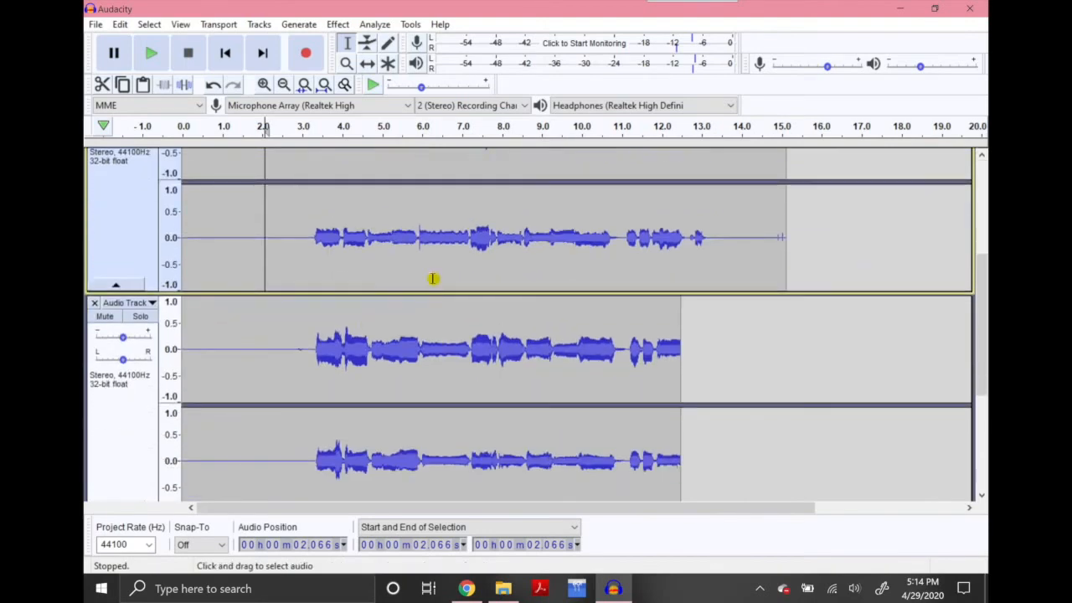
scroll(429, 279, down, 1)
scroll(418, 279, up, 6)
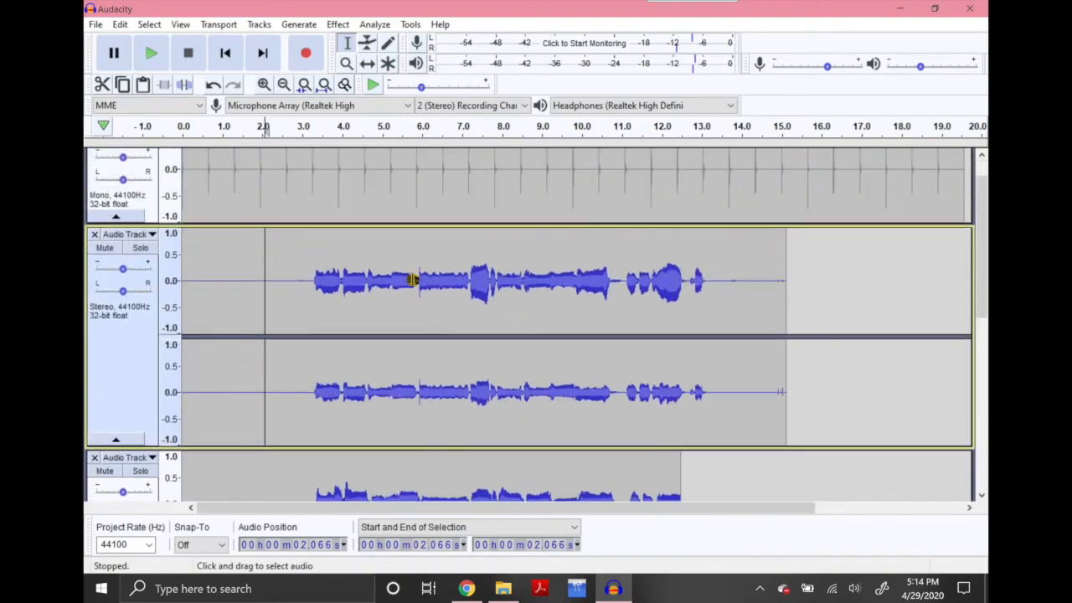
scroll(410, 284, down, 6)
scroll(403, 295, up, 2)
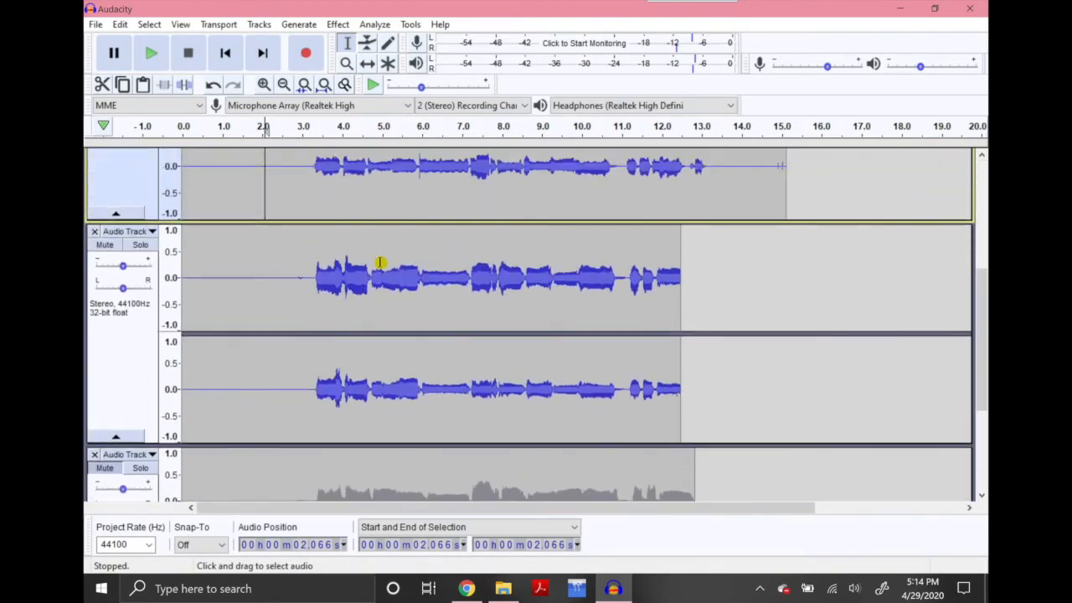
click(207, 132)
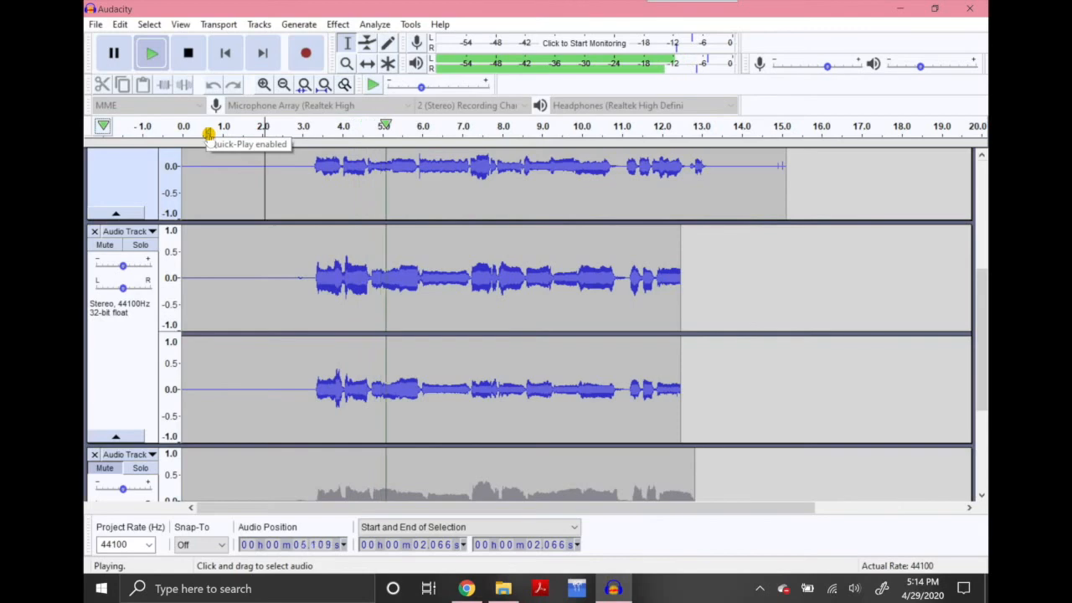
click(187, 52)
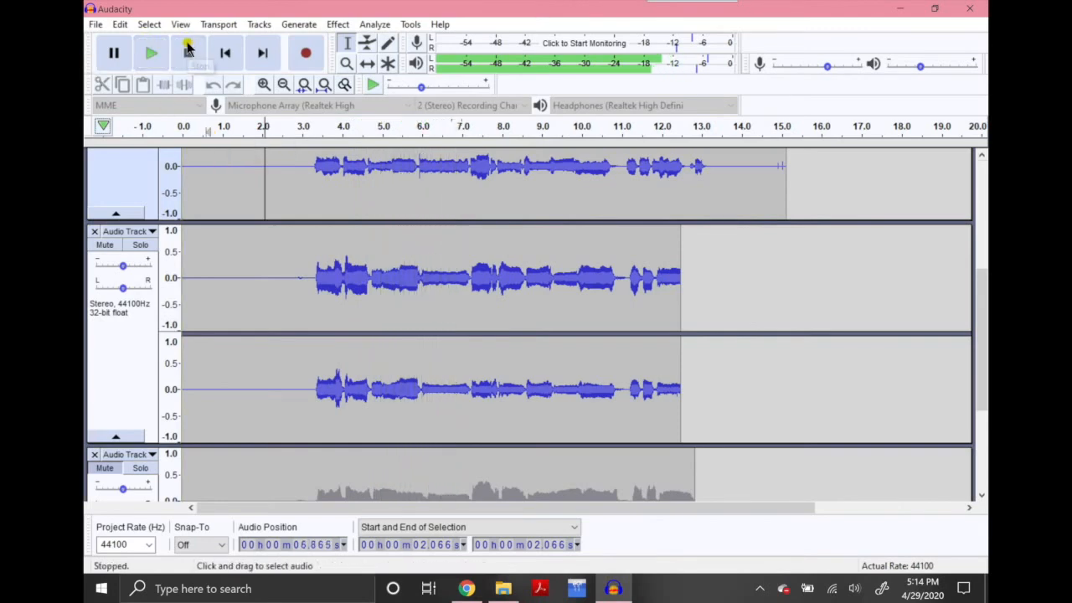
Save the project in the Audacity folder as "This is a test for video"
click(95, 25)
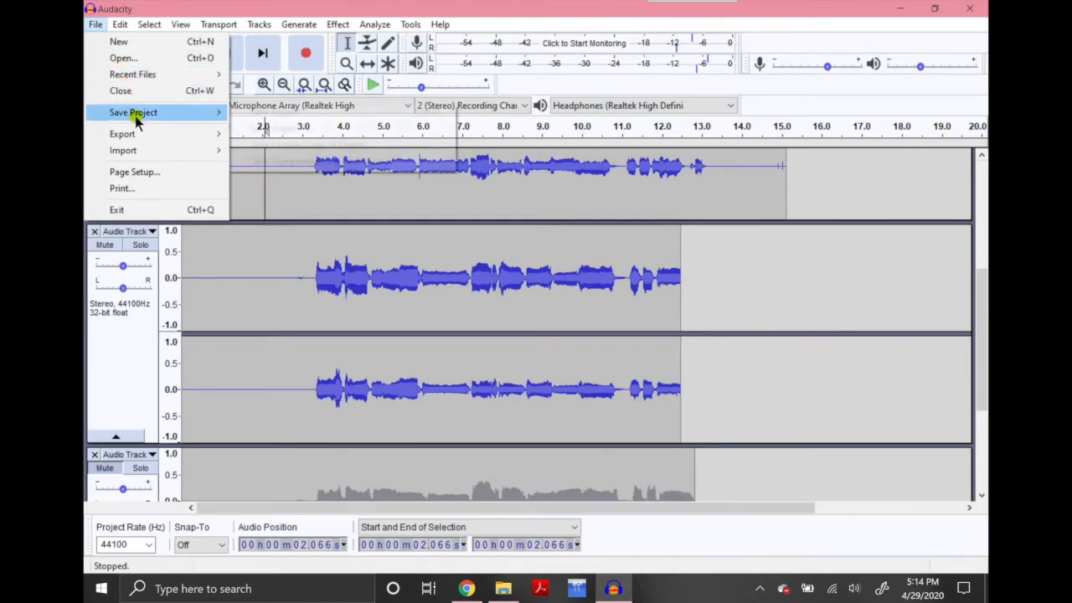
mouse_move(135, 116)
click(247, 117)
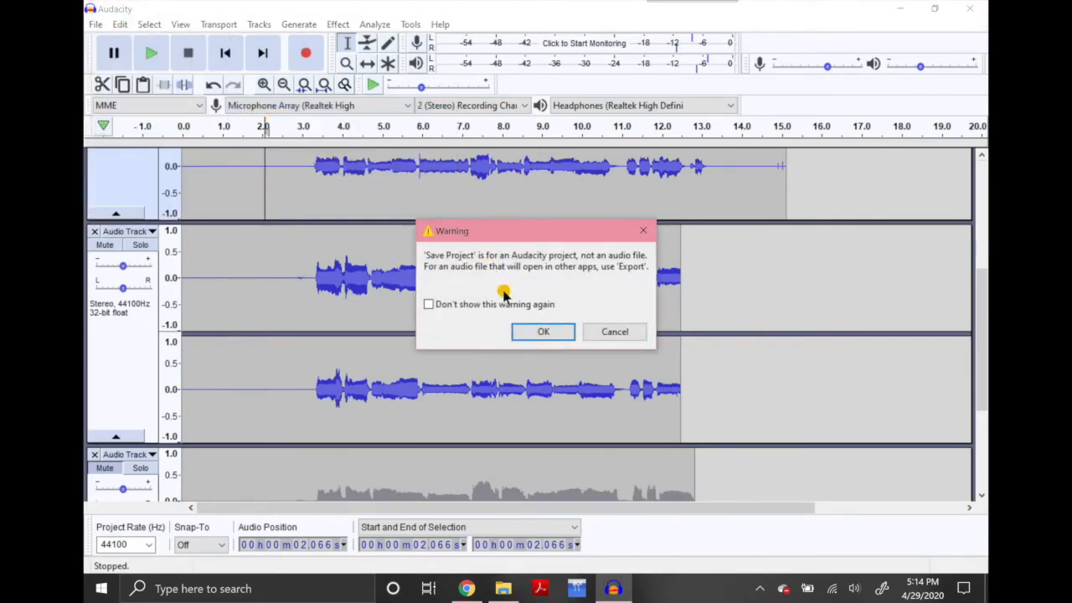
click(527, 331)
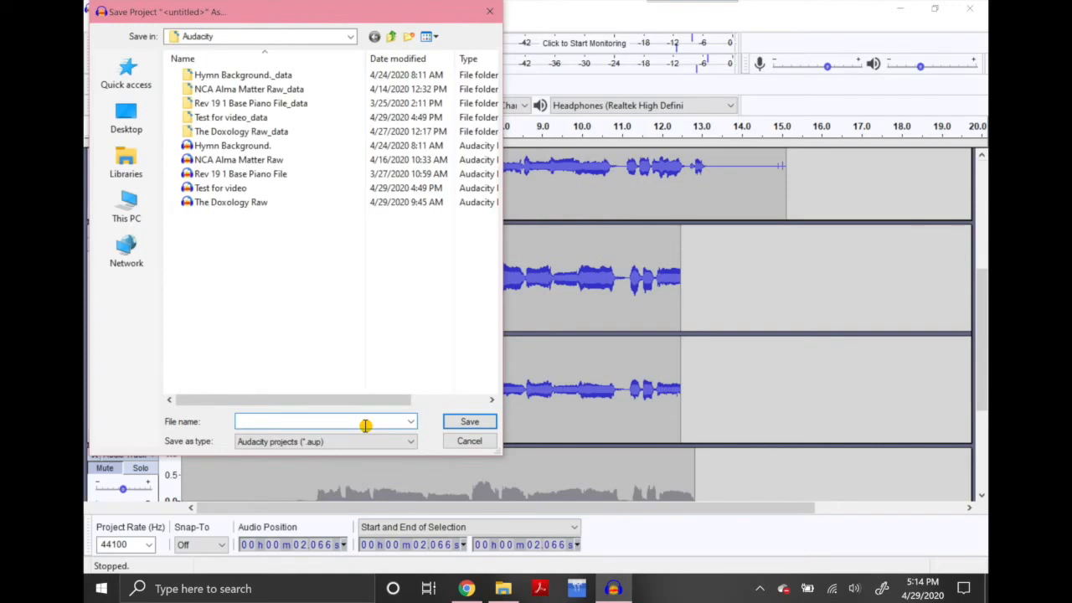
text(This is)
key(Return)
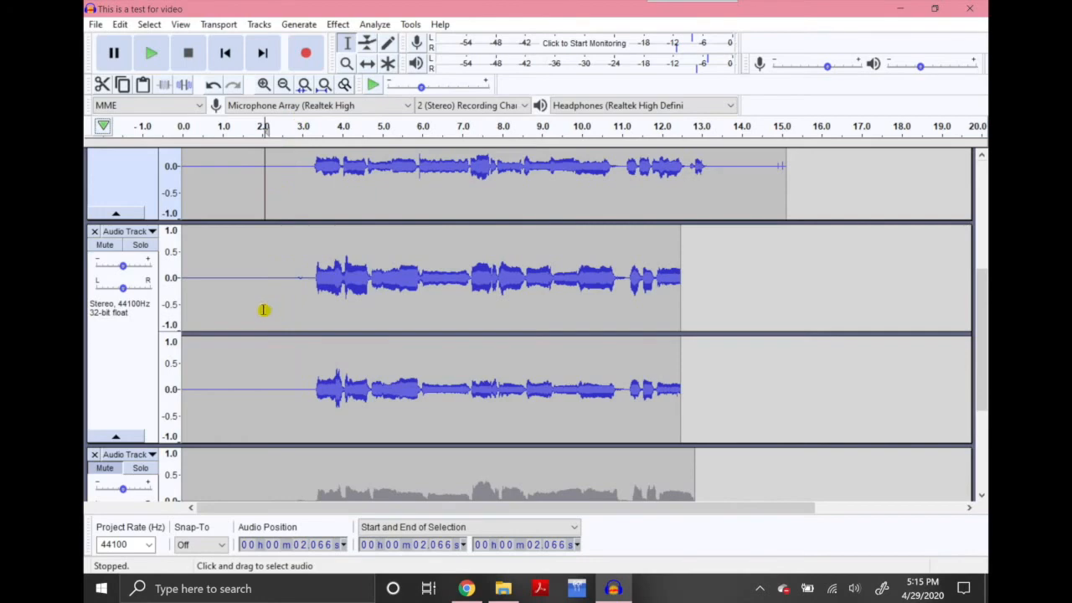
Unmute the third recorded stereo track
scroll(265, 311, down, 3)
click(96, 285)
scroll(316, 342, up, 2)
scroll(317, 342, up, 4)
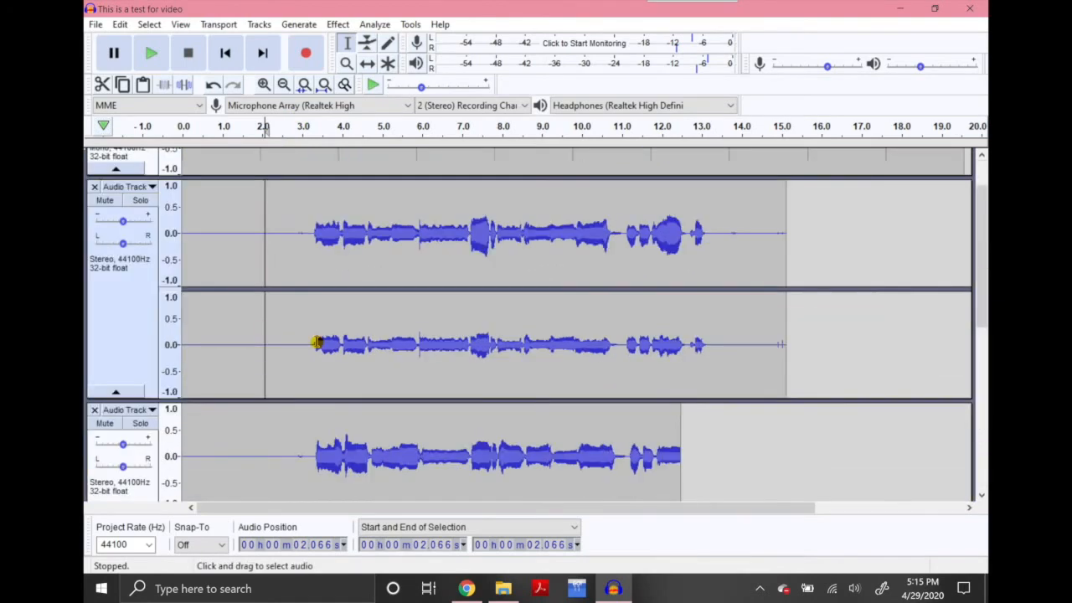
Check the mute state of the metronome track and all three recorded stereo tracks
scroll(316, 341, down, 3)
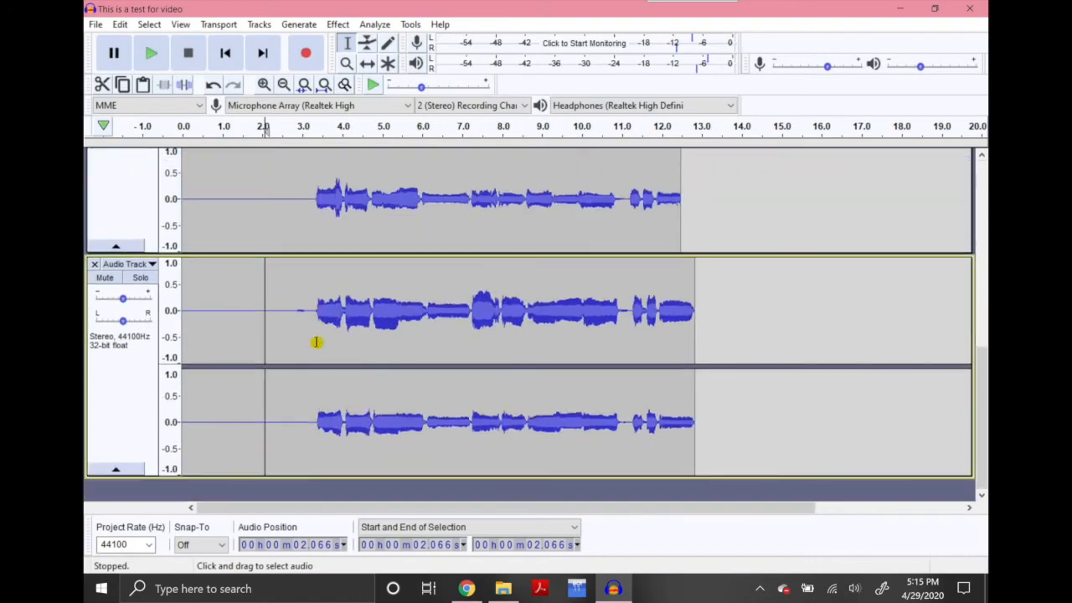
scroll(317, 342, up, 6)
scroll(480, 299, down, 7)
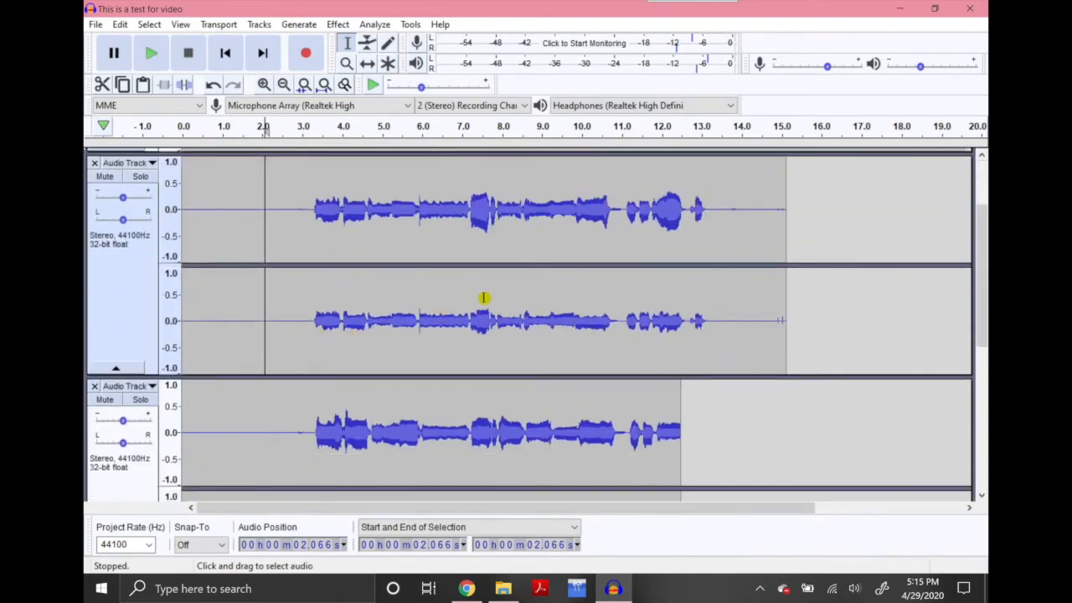
scroll(460, 304, up, 1)
scroll(459, 306, down, 2)
scroll(438, 299, up, 5)
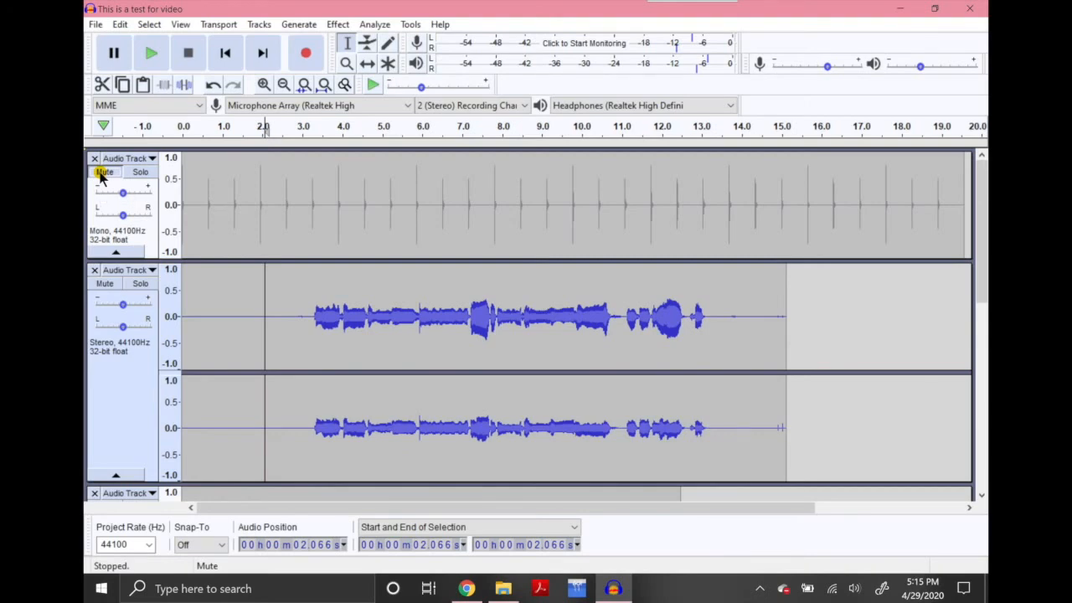
scroll(304, 214, down, 4)
scroll(305, 214, down, 5)
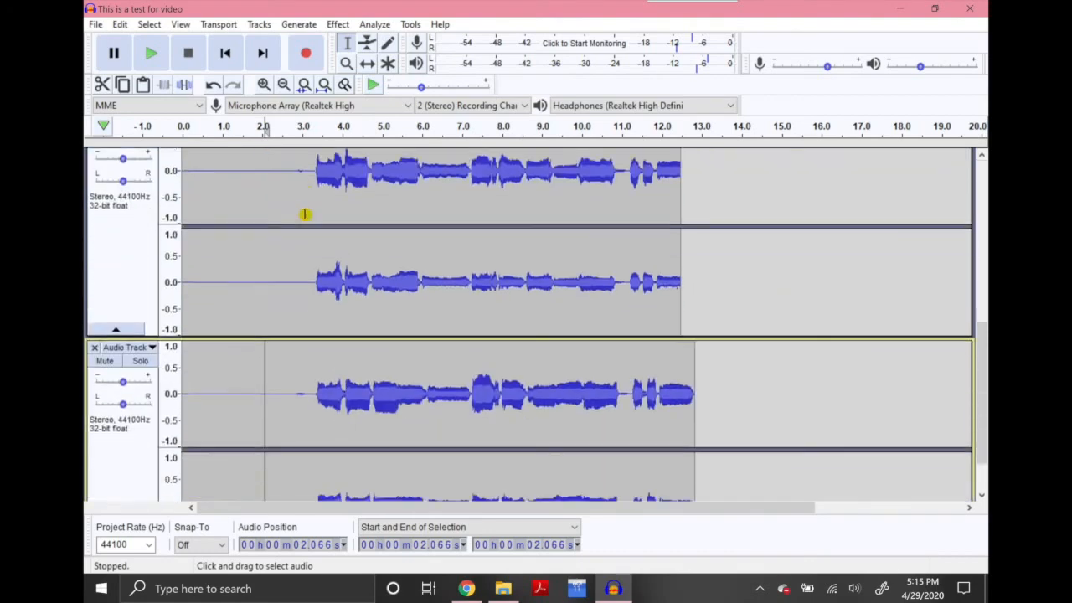
scroll(305, 214, up, 5)
Export the mix as an MP3 named "This is a test for video - All voices" to the Test for Video folder, leaving the metadata tags empty
click(93, 24)
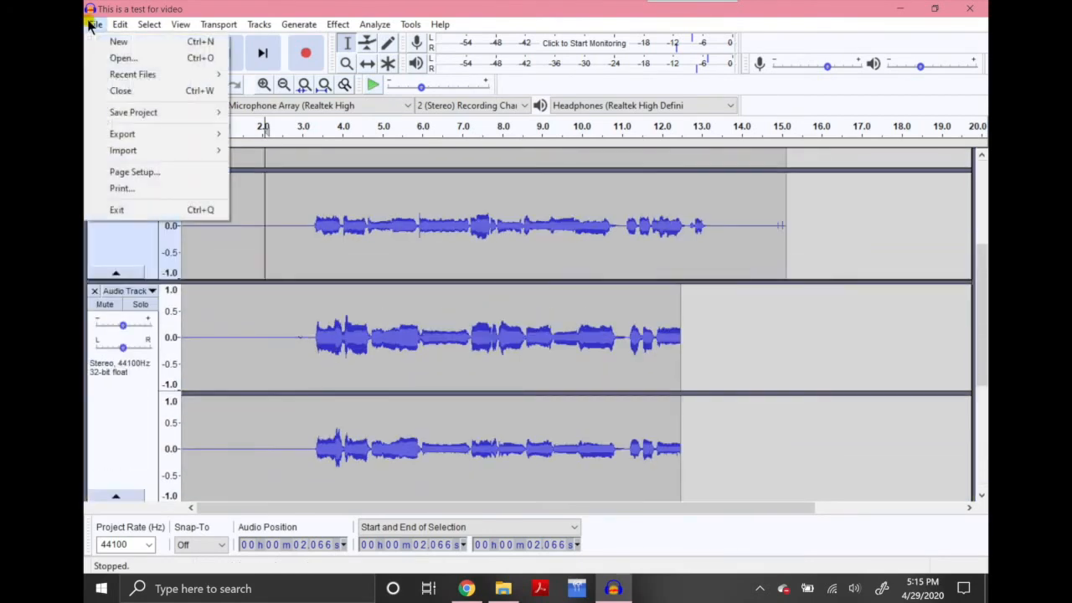
click(168, 135)
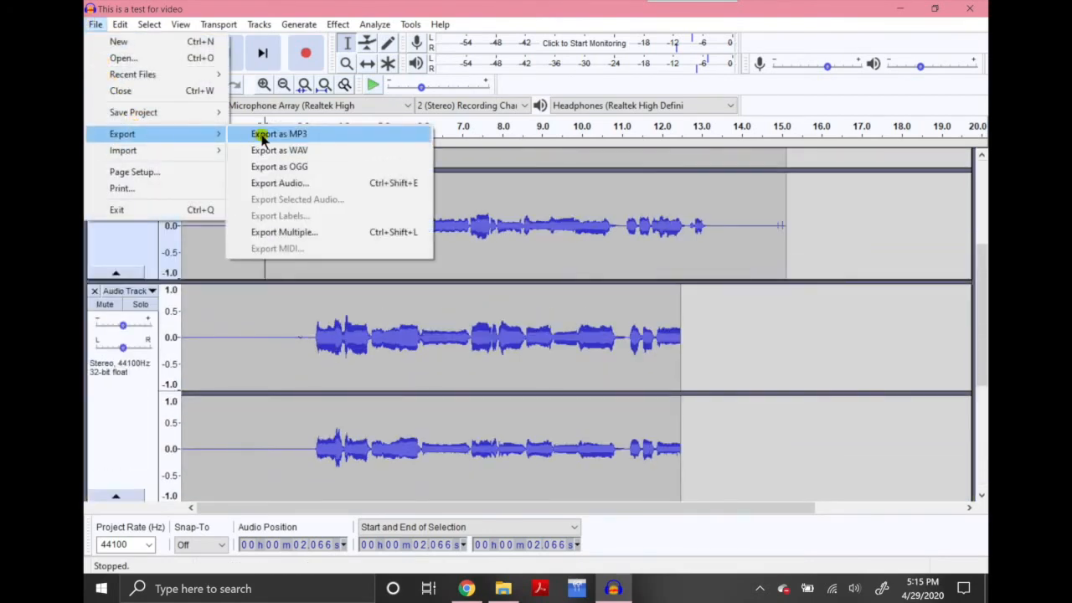
click(261, 134)
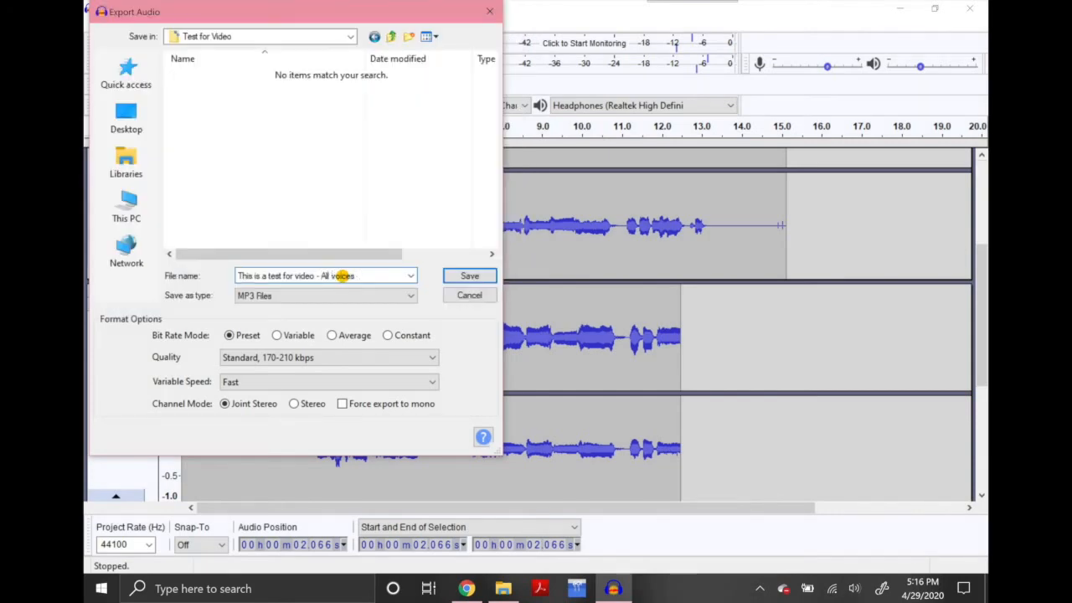
click(469, 276)
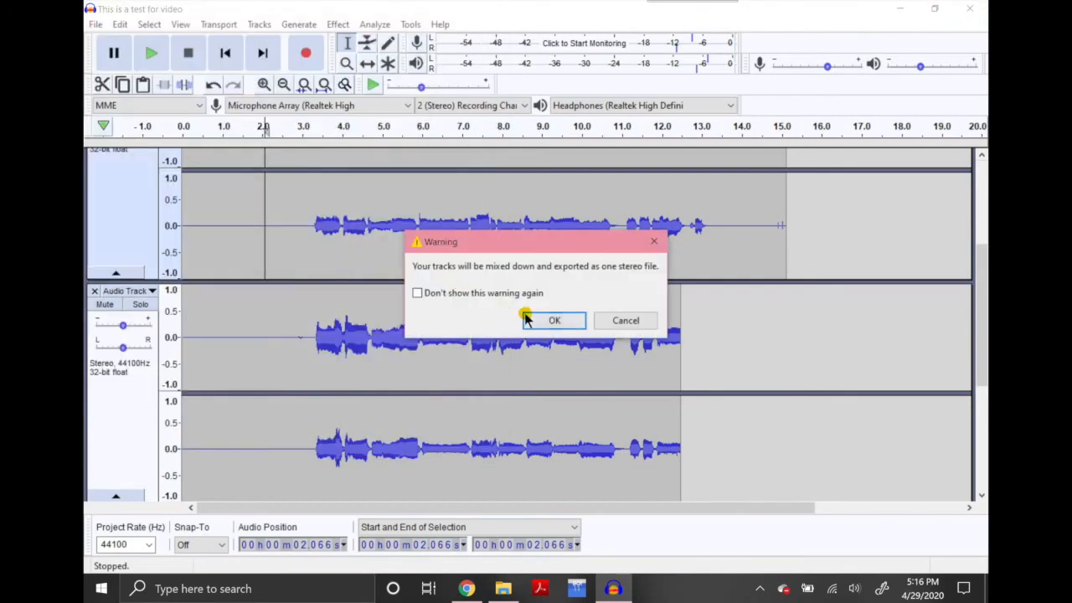
click(553, 321)
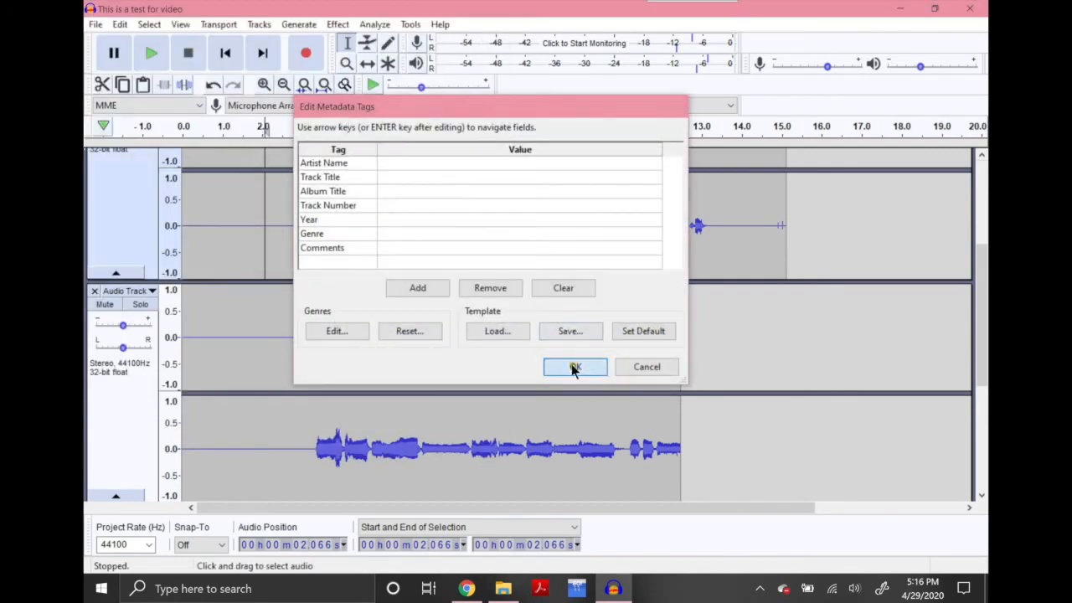
click(574, 368)
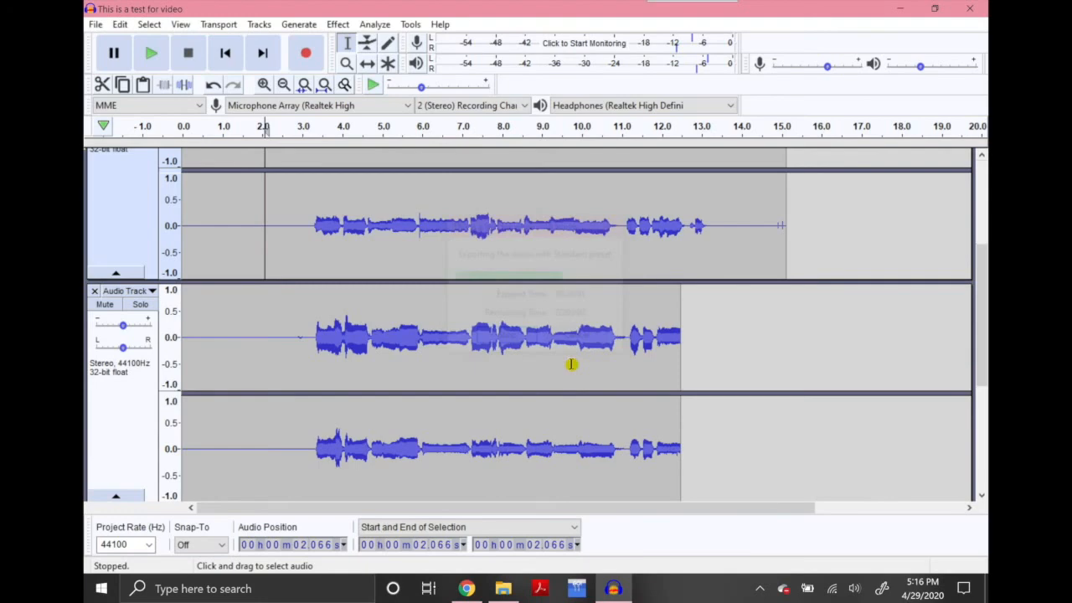
Switch to File Explorer, play the exported "This is a test for video - All voices" MP3 for a few seconds, and close the player
click(497, 589)
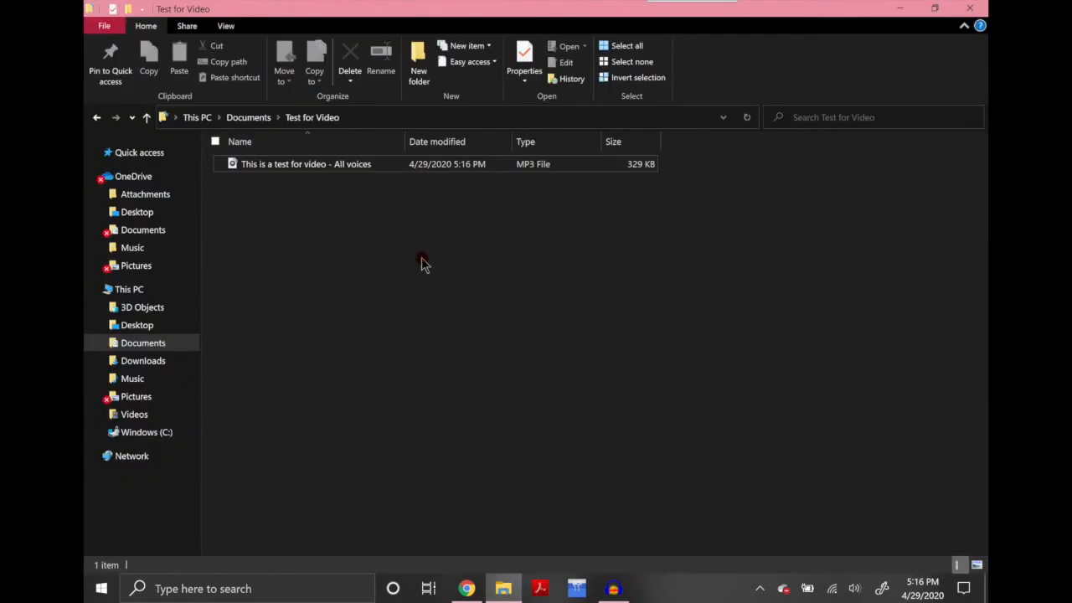
double_click(331, 165)
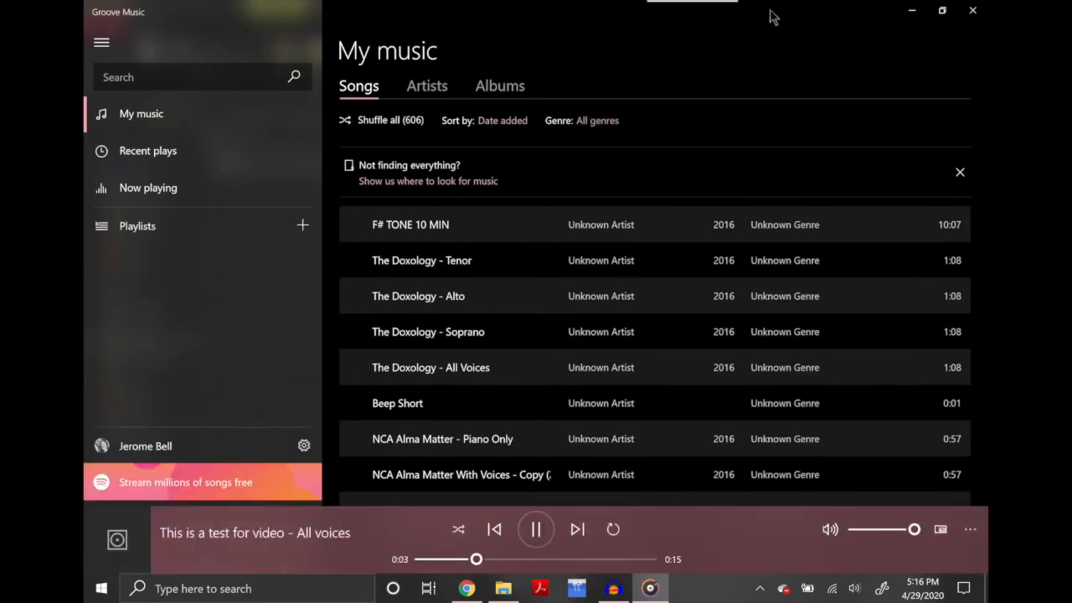
click(974, 13)
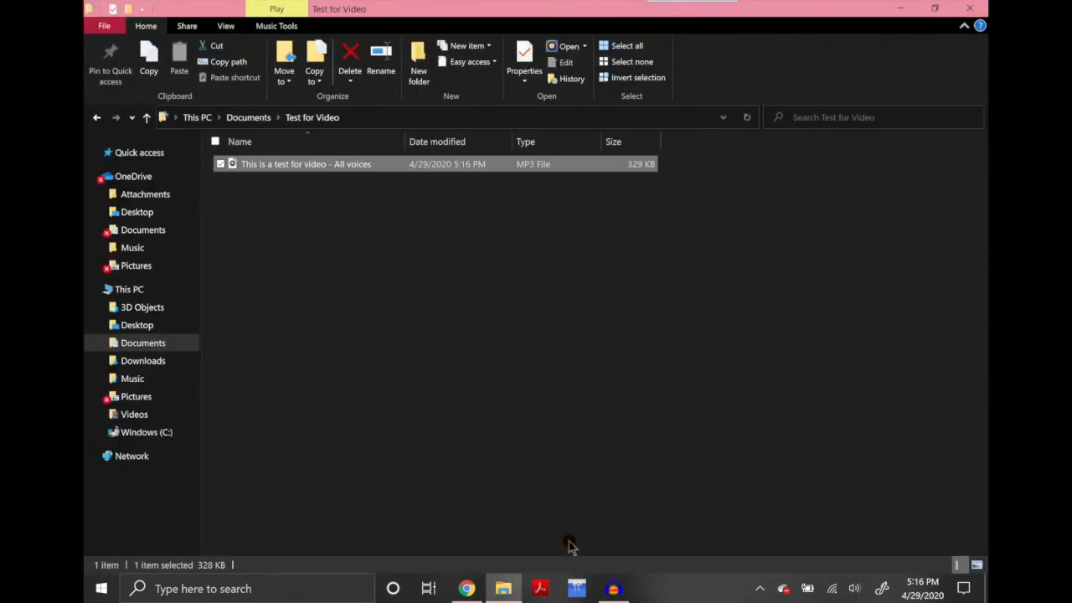
Switch back to Audacity, solo the first recorded stereo track, and check the mute state of the other tracks
click(613, 589)
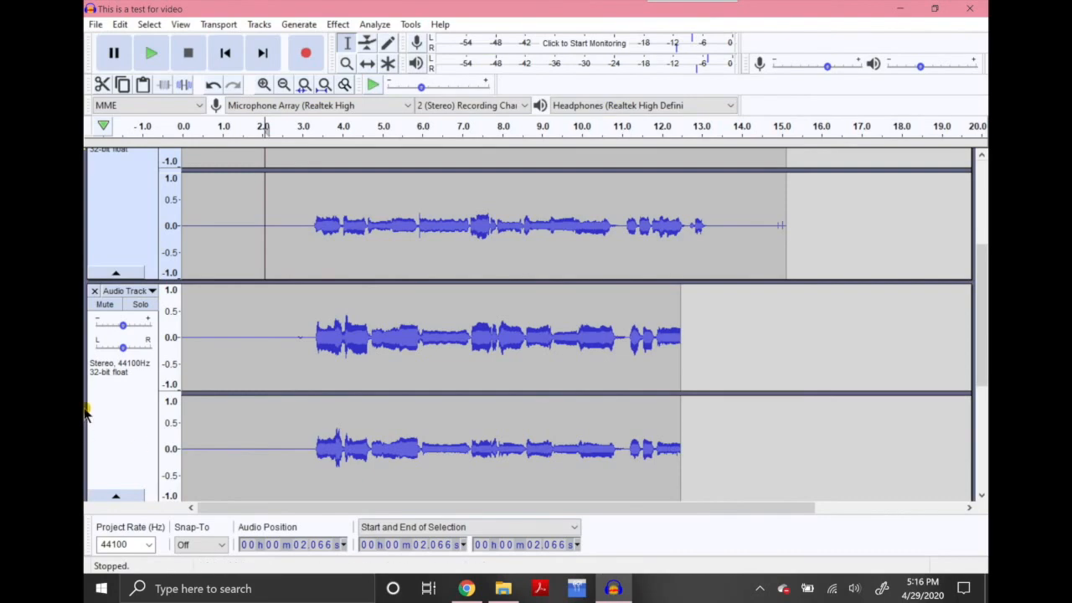
scroll(103, 394, up, 5)
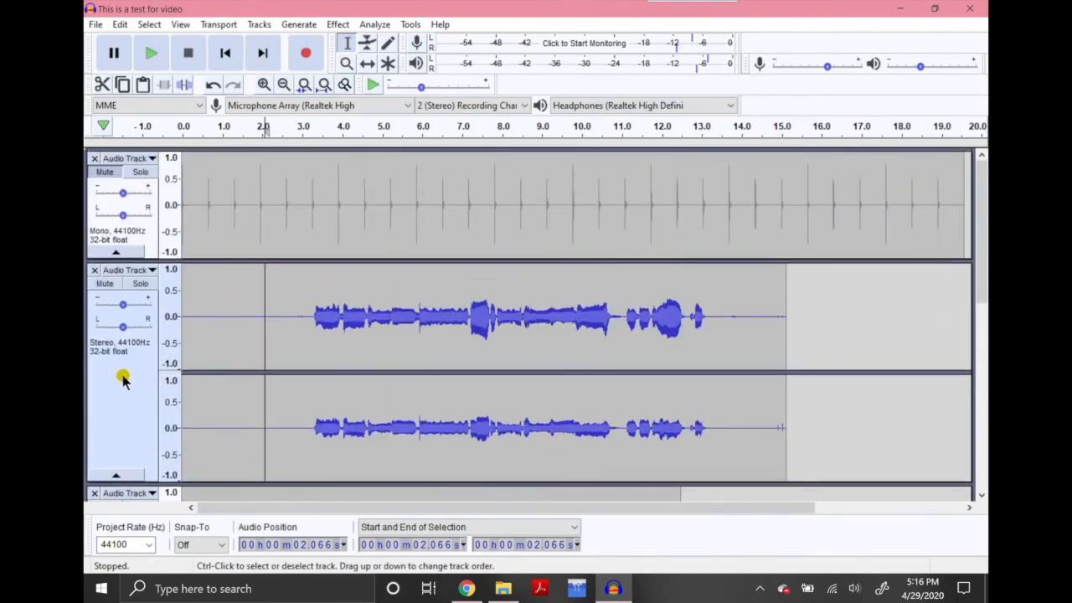
click(147, 288)
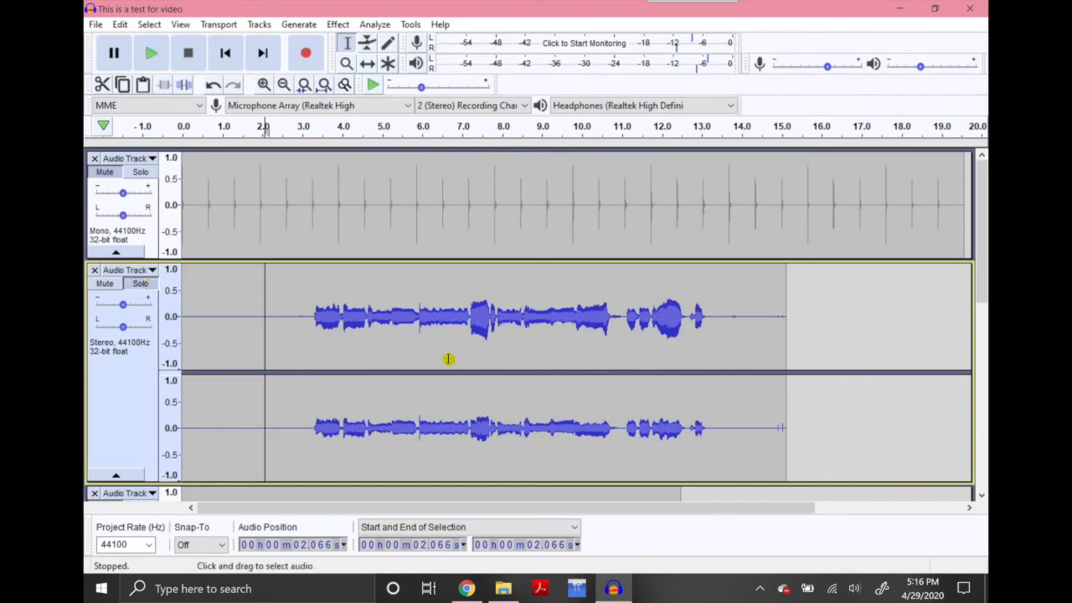
scroll(444, 359, down, 5)
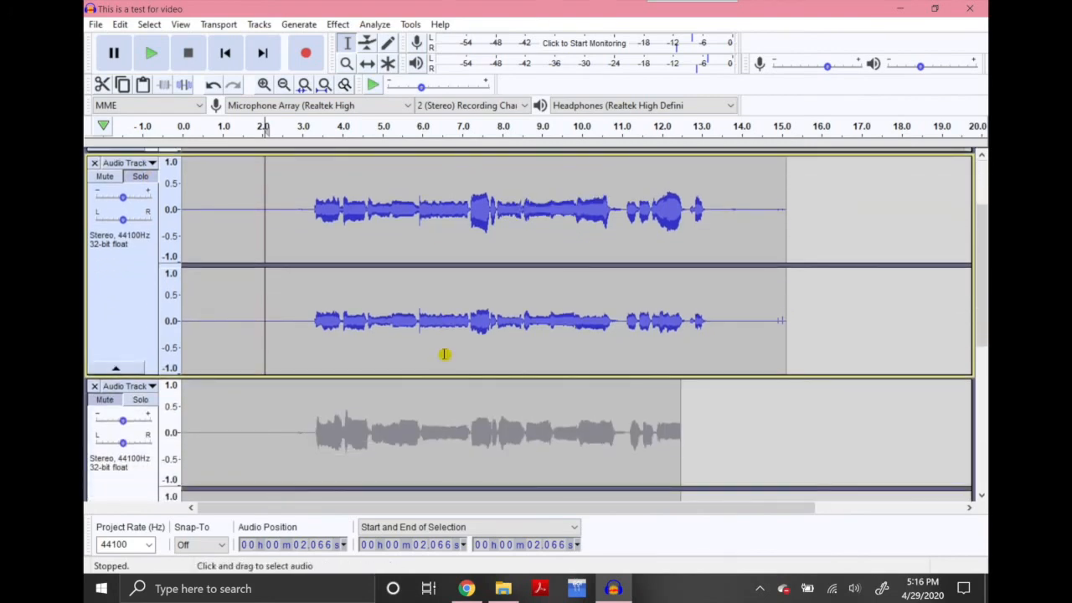
scroll(444, 353, down, 8)
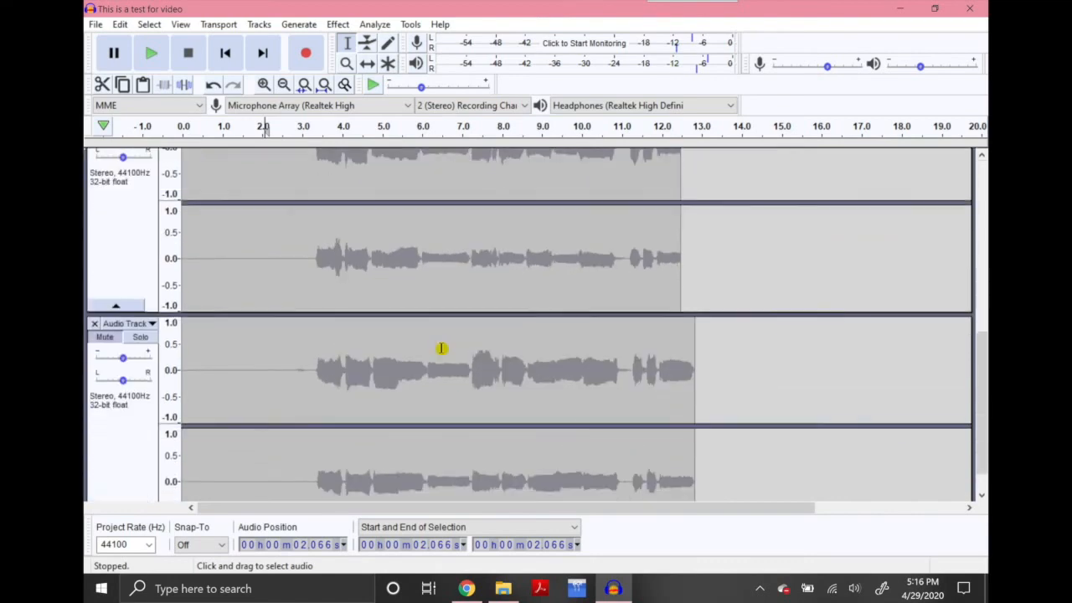
scroll(441, 348, up, 4)
scroll(441, 348, up, 5)
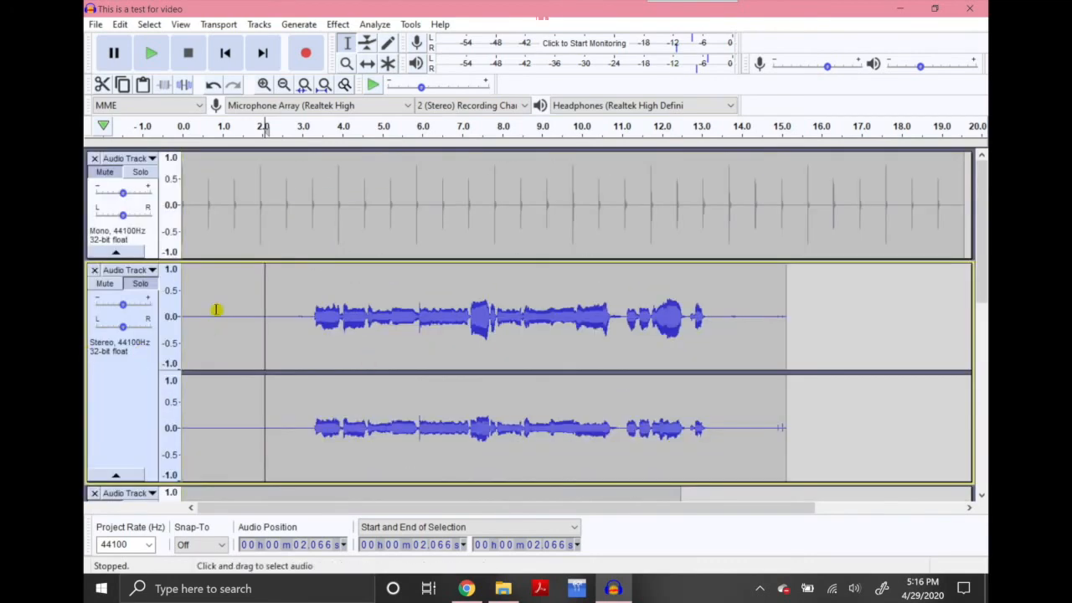
Export the soloed track as an MP3 named "This is a test for video - Soprano" and view it in File Explorer's Test for Video folder
click(92, 23)
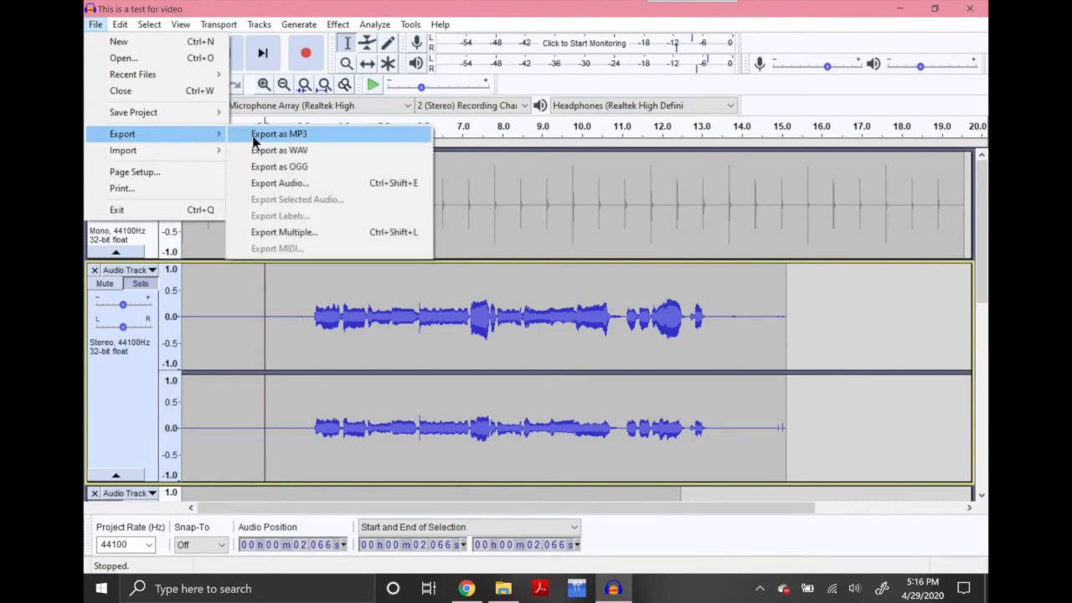
click(254, 136)
click(347, 275)
text(- Sopran)
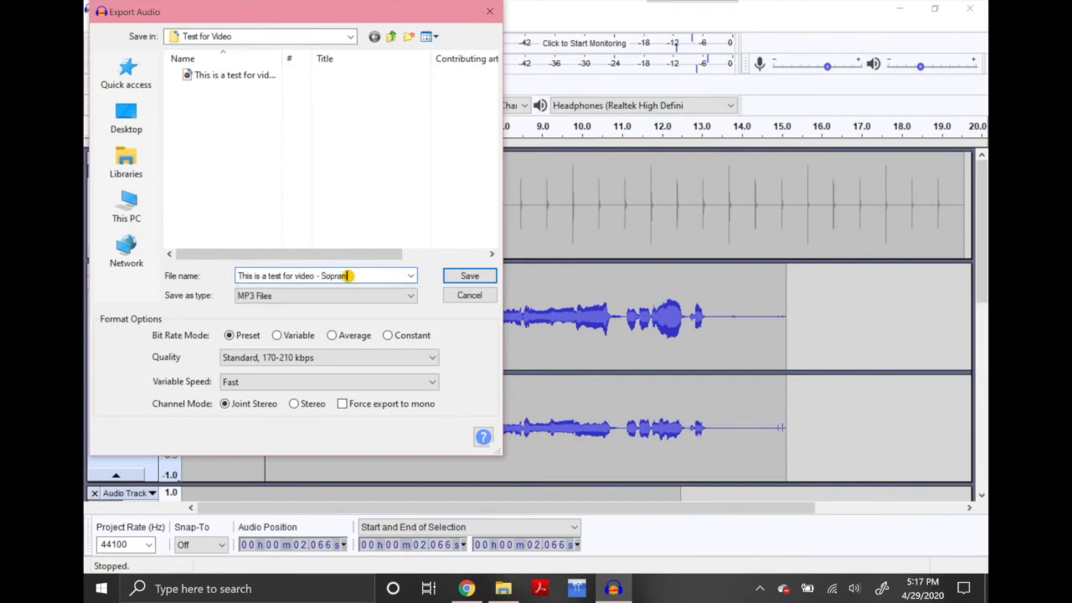
text(o)
key(Return)
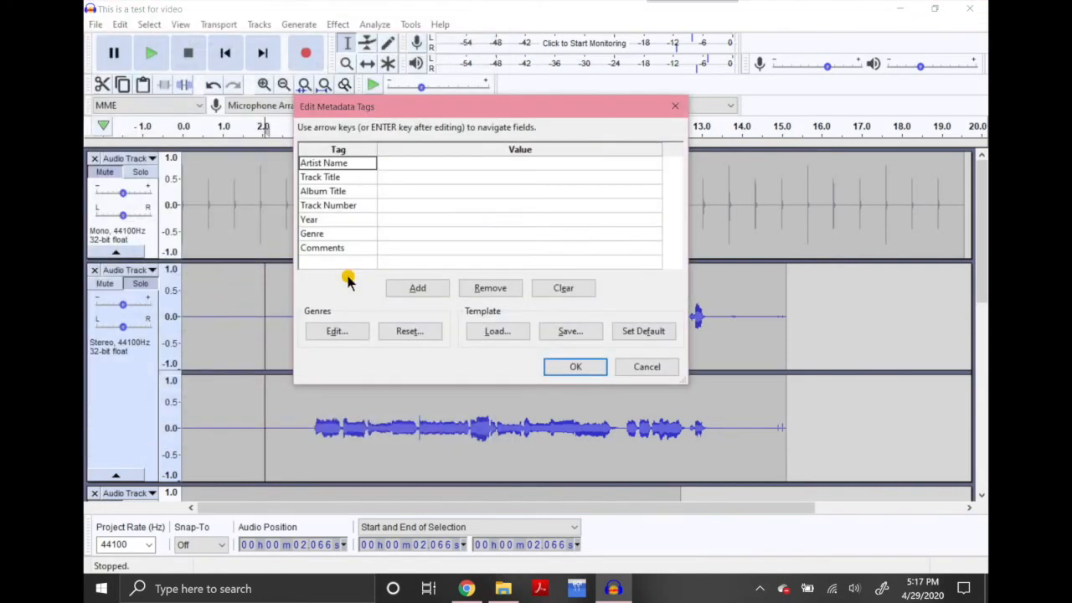
click(575, 366)
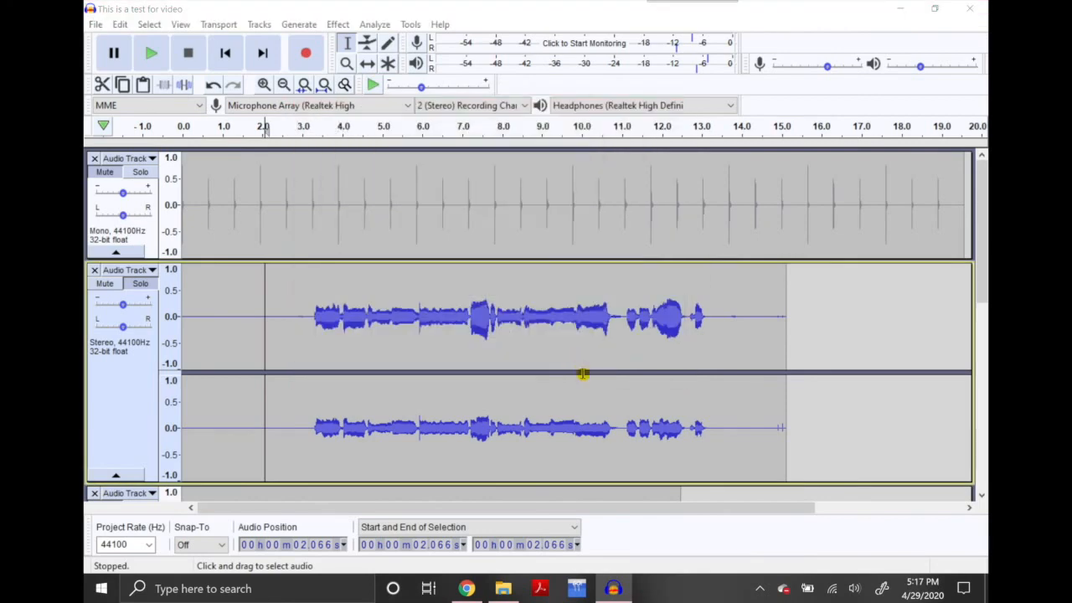
click(501, 588)
click(379, 242)
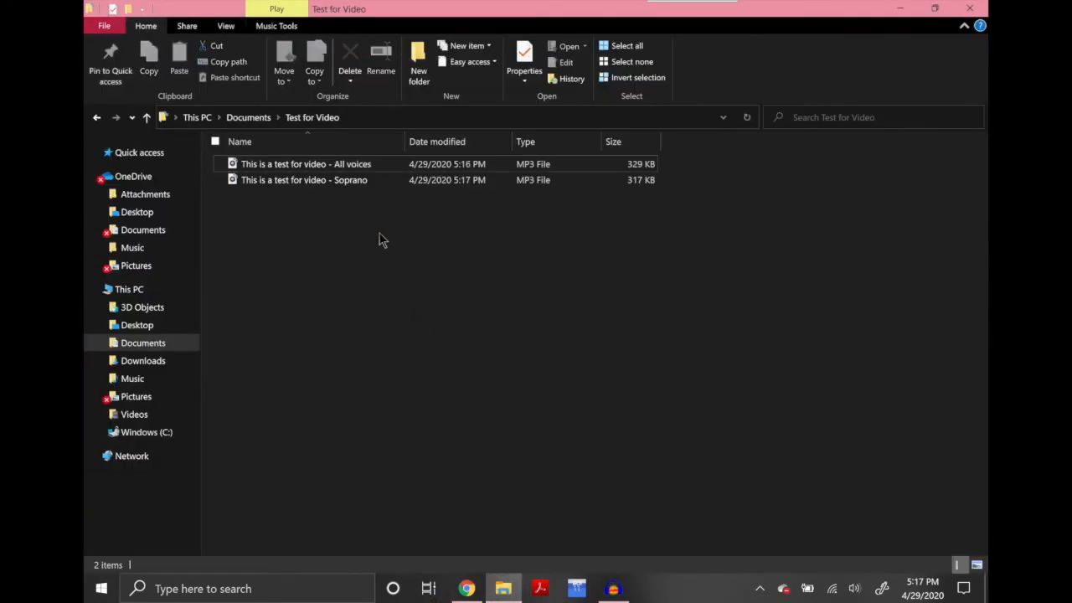
Play the exported "This is a test for video - Soprano" MP3 for several seconds, pause it, and close the player
click(352, 180)
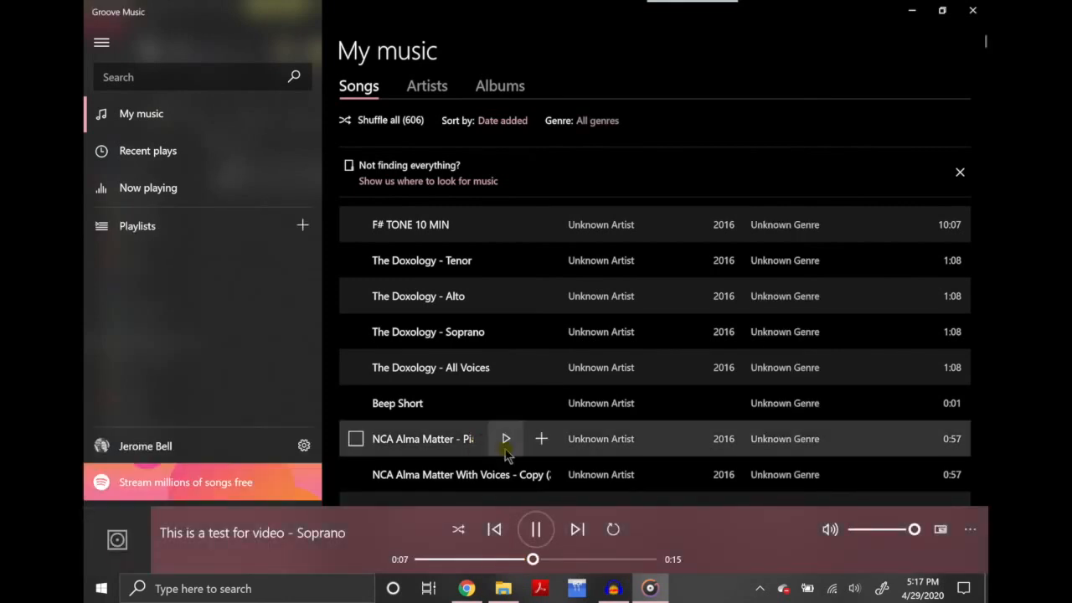
click(534, 533)
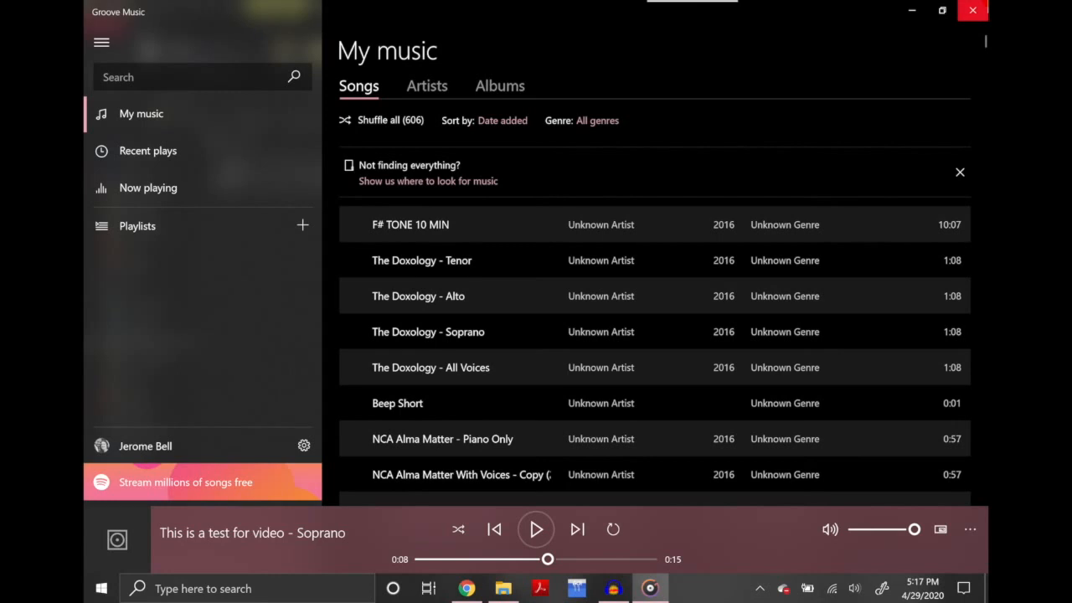
click(974, 9)
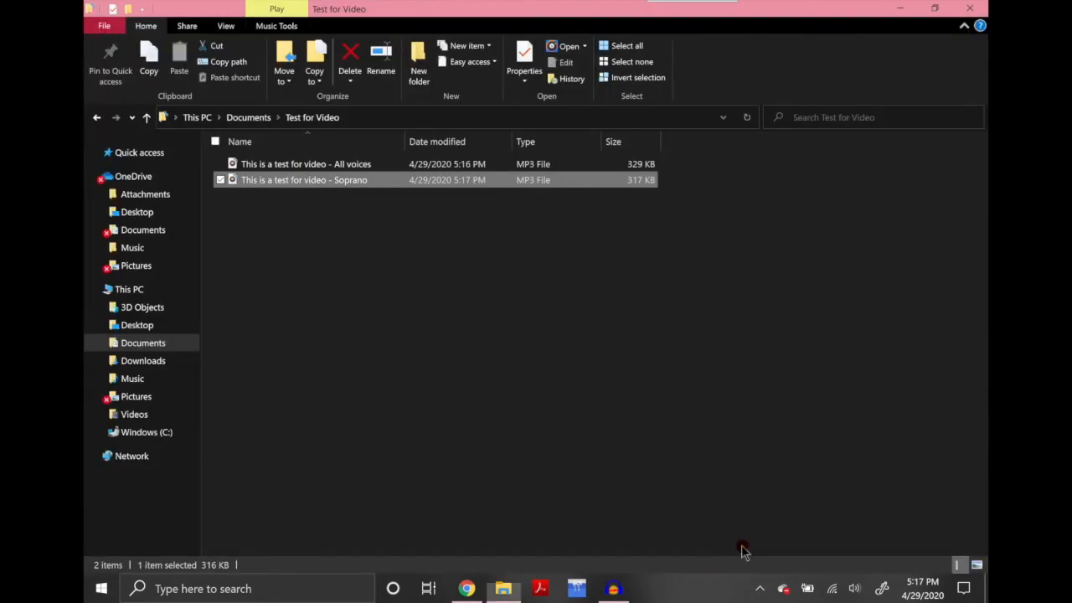
Switch back to Audacity to look over the solo and mute settings of the recorded tracks, and show the Windows desktop
click(615, 589)
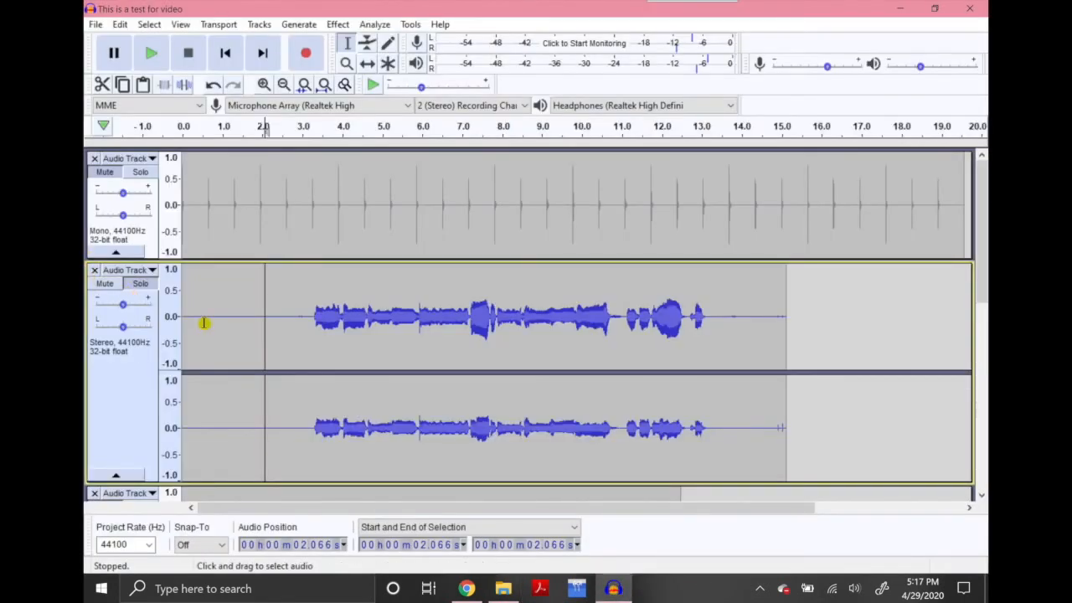
scroll(204, 327, down, 4)
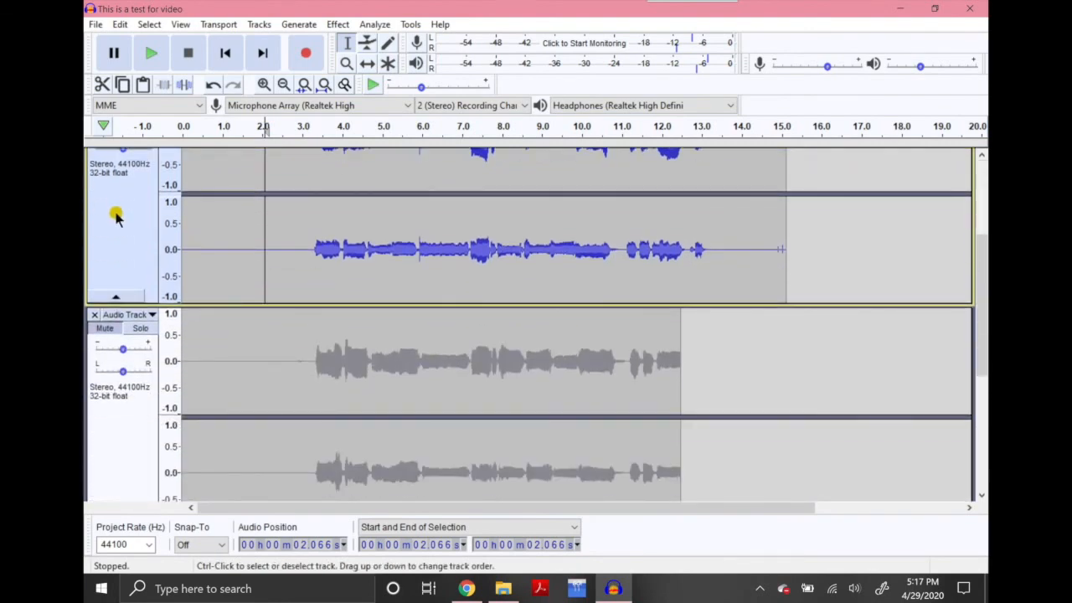
scroll(171, 298, down, 1)
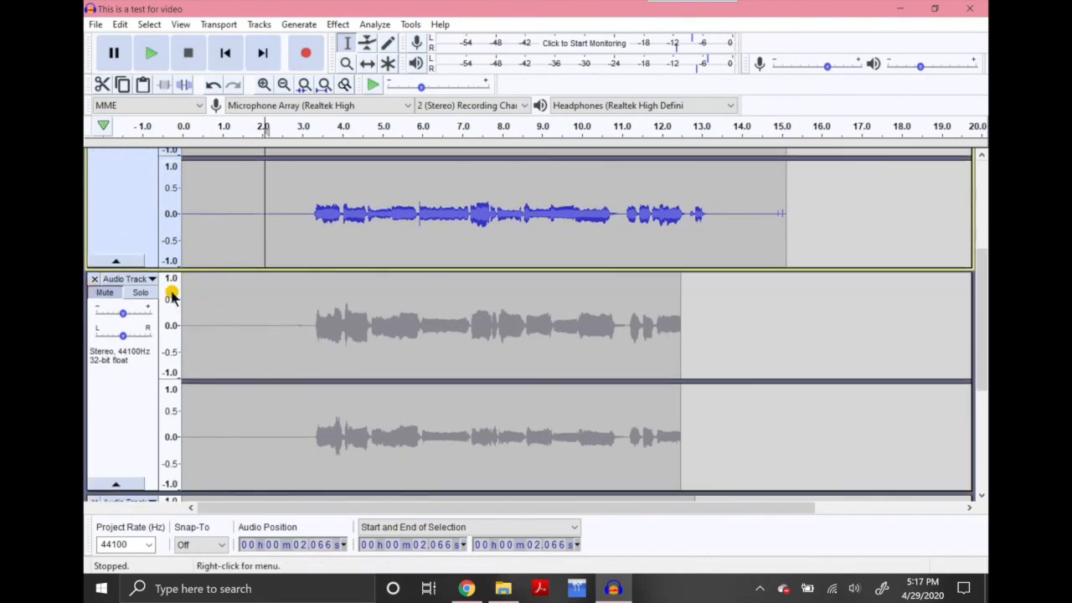
scroll(144, 285, down, 3)
scroll(143, 286, up, 7)
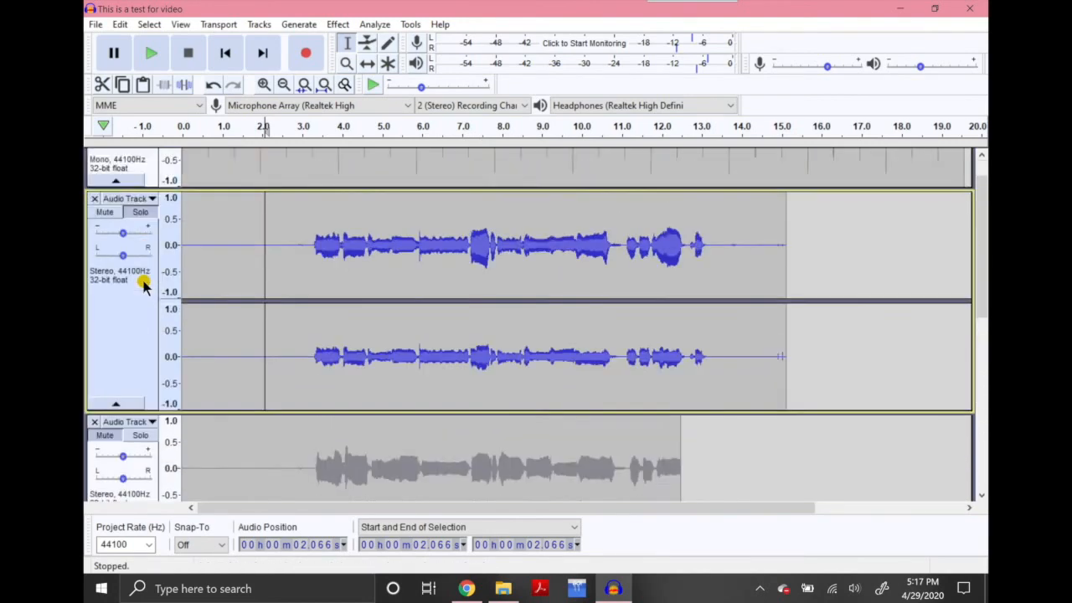
scroll(143, 285, up, 2)
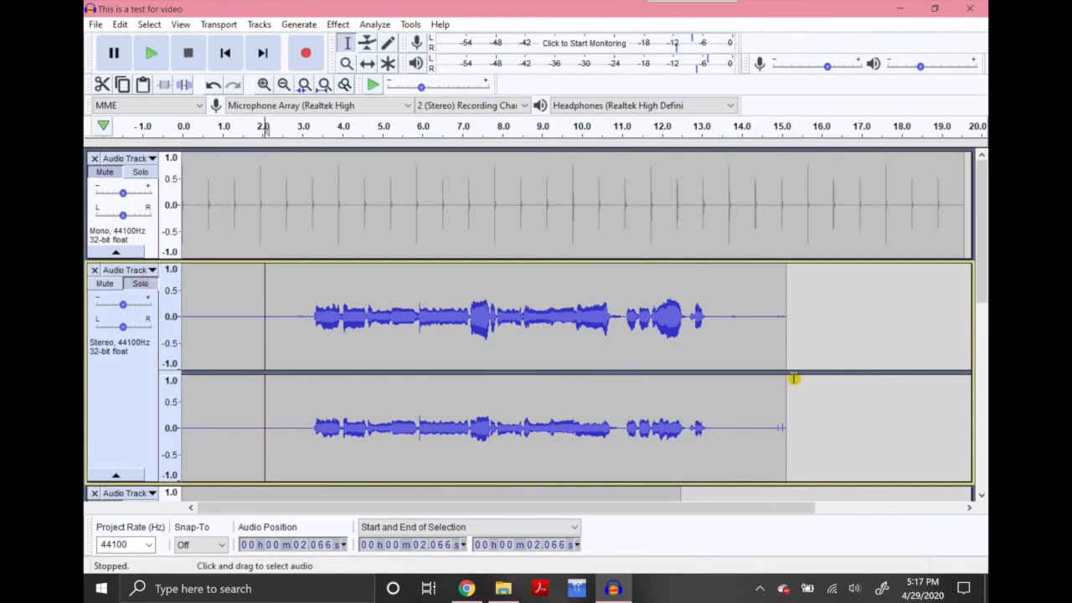
click(986, 587)
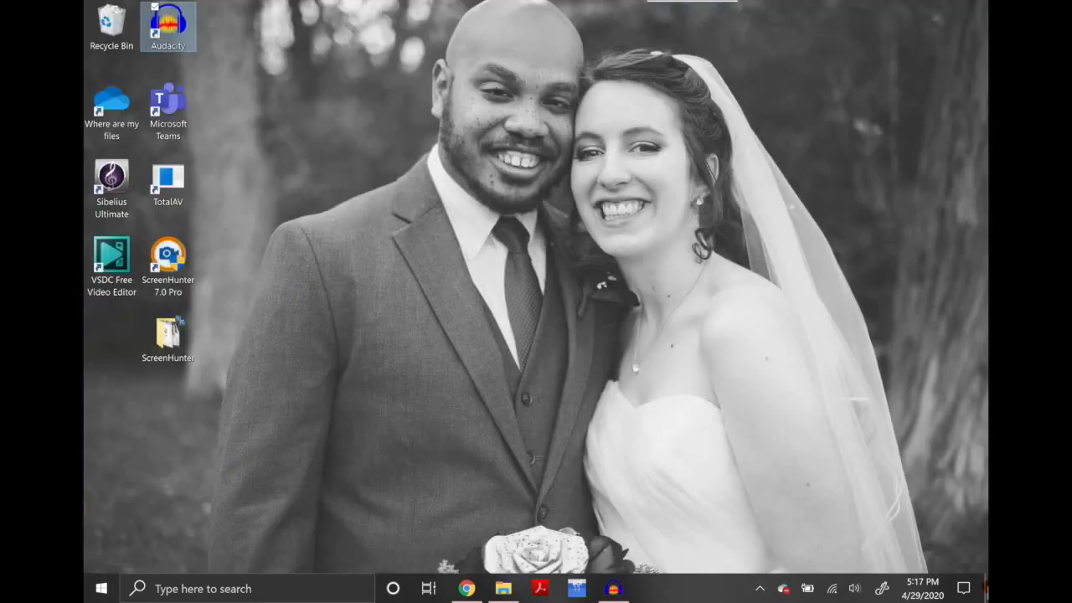